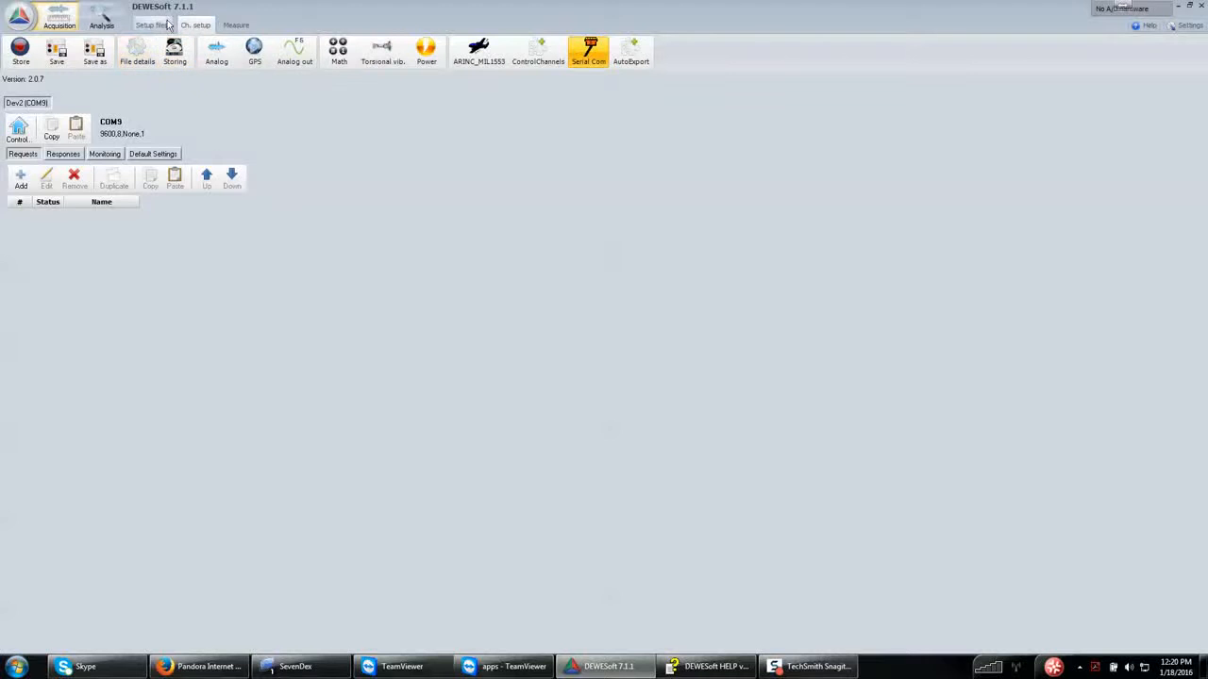
Step: Review the Serial Com plugin's device and COM port settings in the hardware setup, then accept the dialog
{"action": "left_click", "coordinate": [104, 19]}
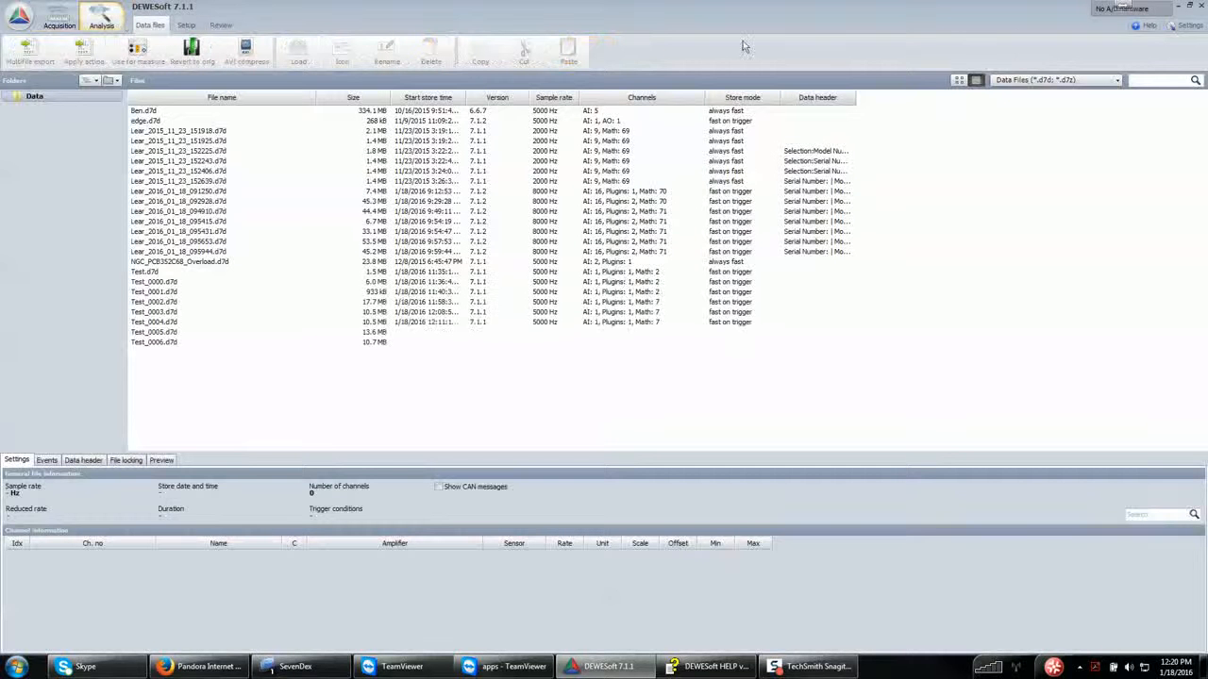
{"action": "left_click", "coordinate": [1183, 26]}
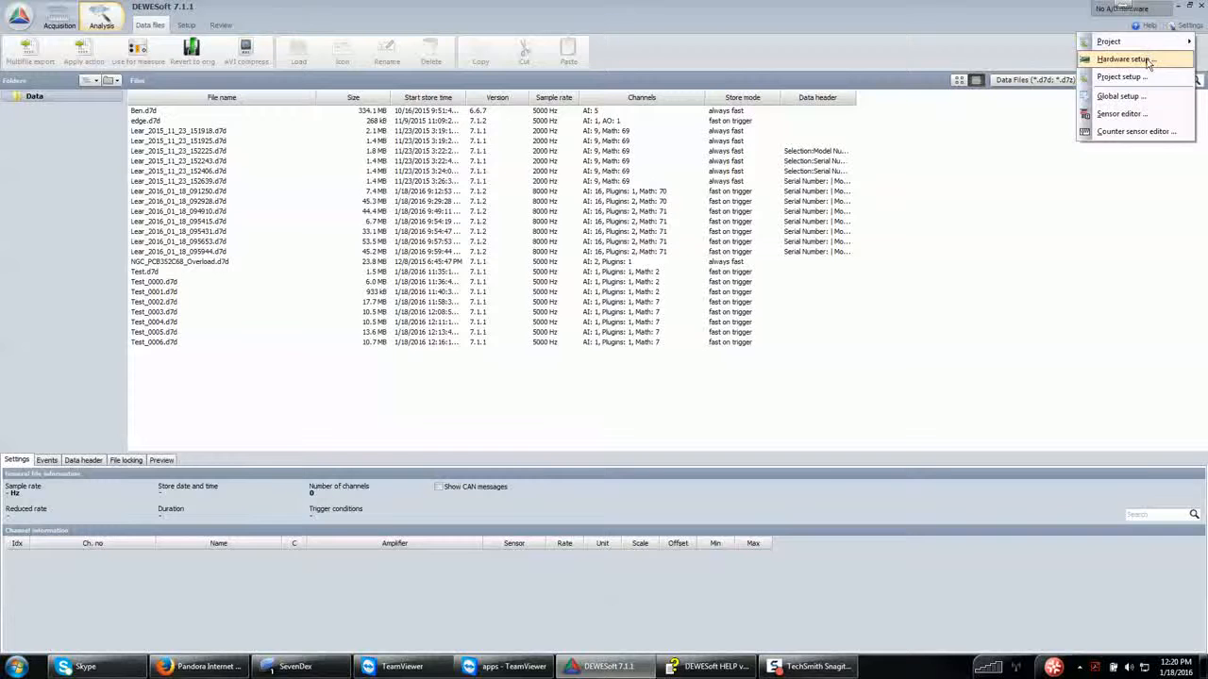
{"action": "left_click", "coordinate": [1123, 59]}
{"action": "left_click", "coordinate": [681, 194]}
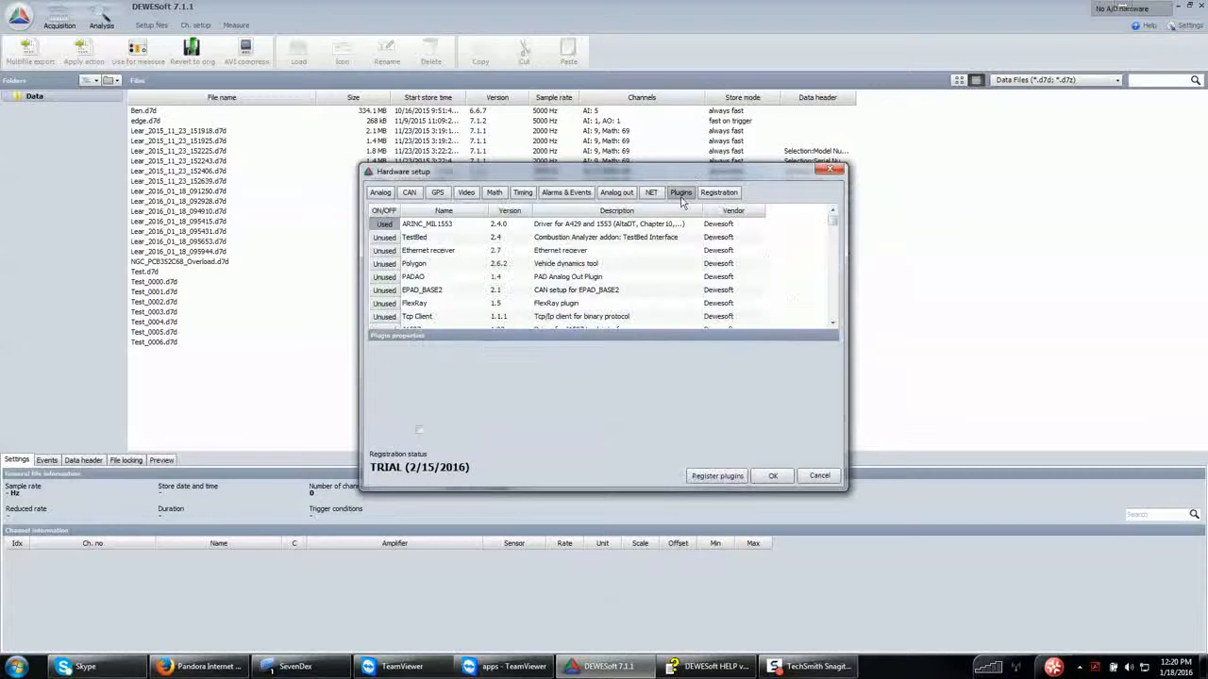
{"action": "left_click", "coordinate": [831, 325]}
{"action": "scroll", "coordinate": [406, 269], "scroll_direction": "down", "scroll_amount": 5}
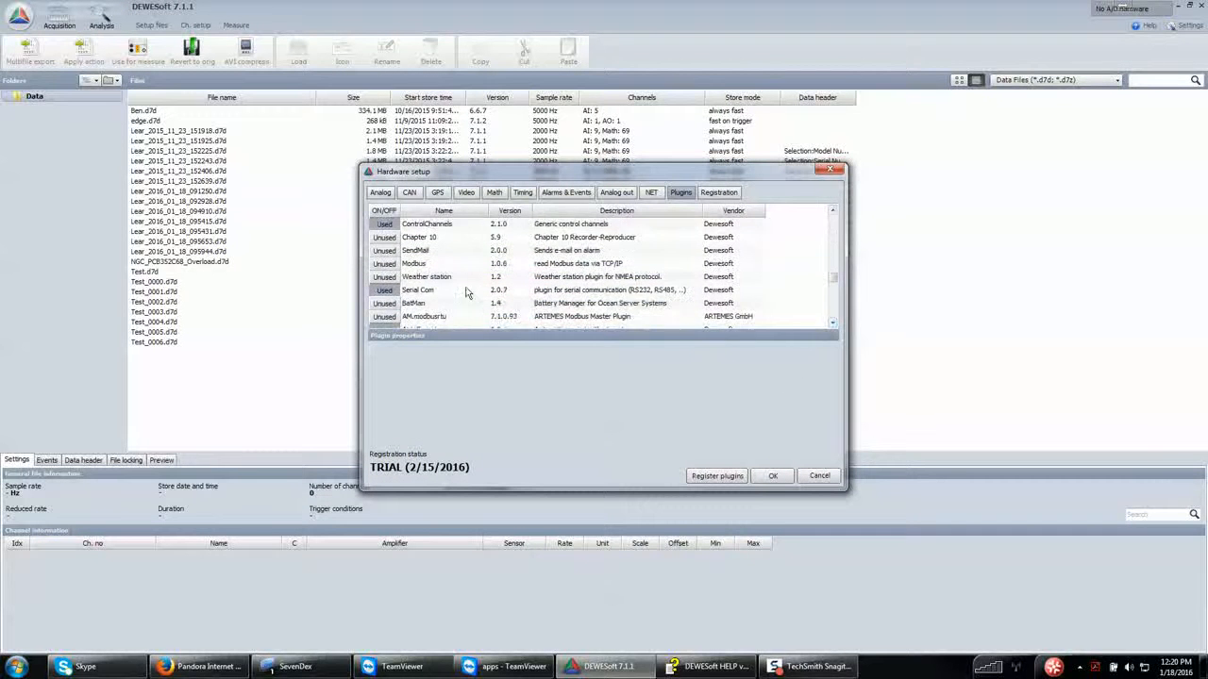
{"action": "left_click", "coordinate": [466, 292]}
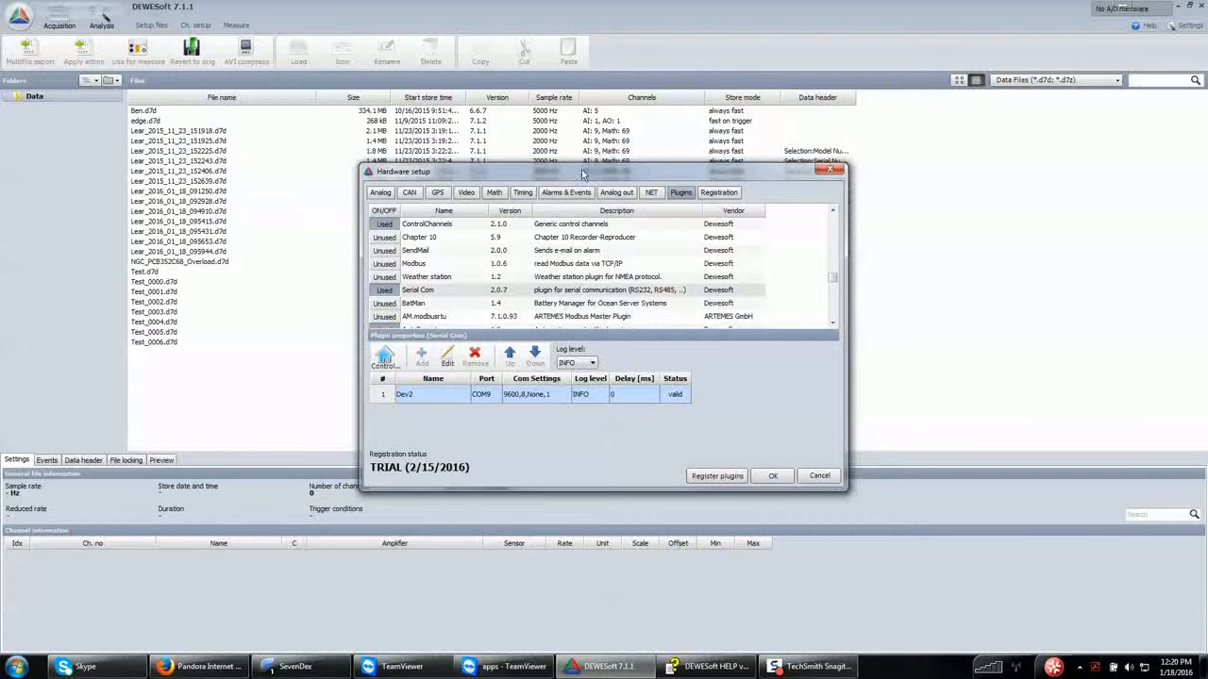
{"action": "left_click_drag", "start_coordinate": [577, 178], "coordinate": [585, 160]}
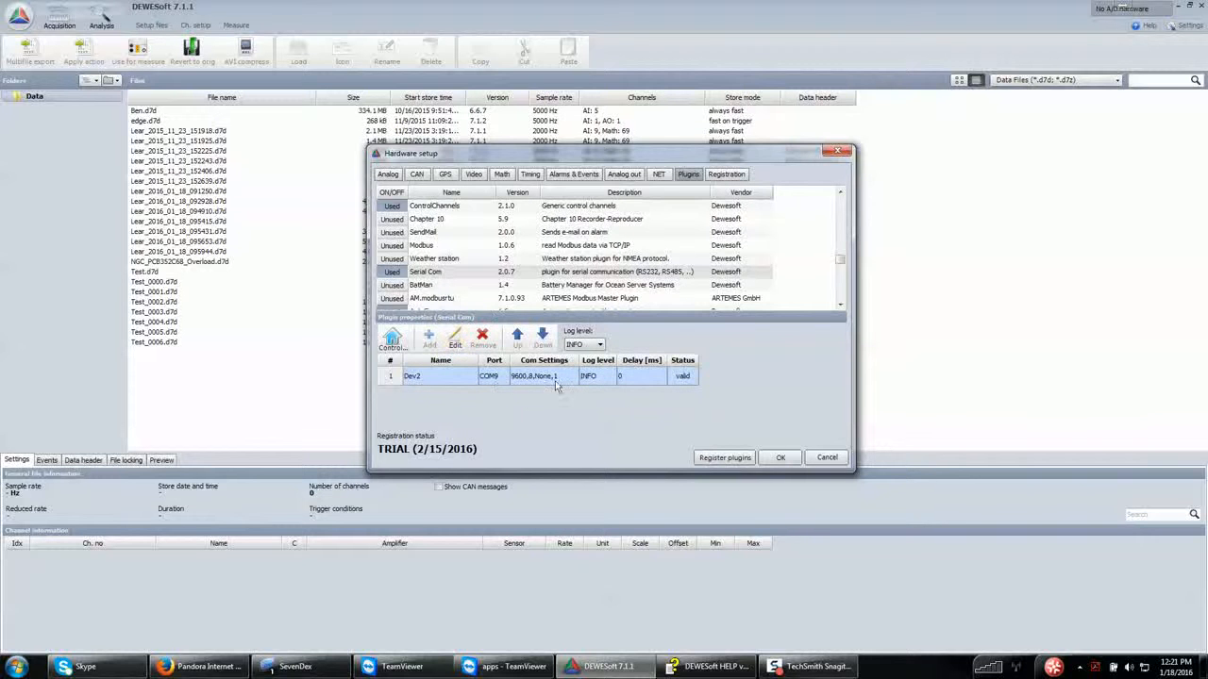
{"action": "left_click", "coordinate": [781, 458]}
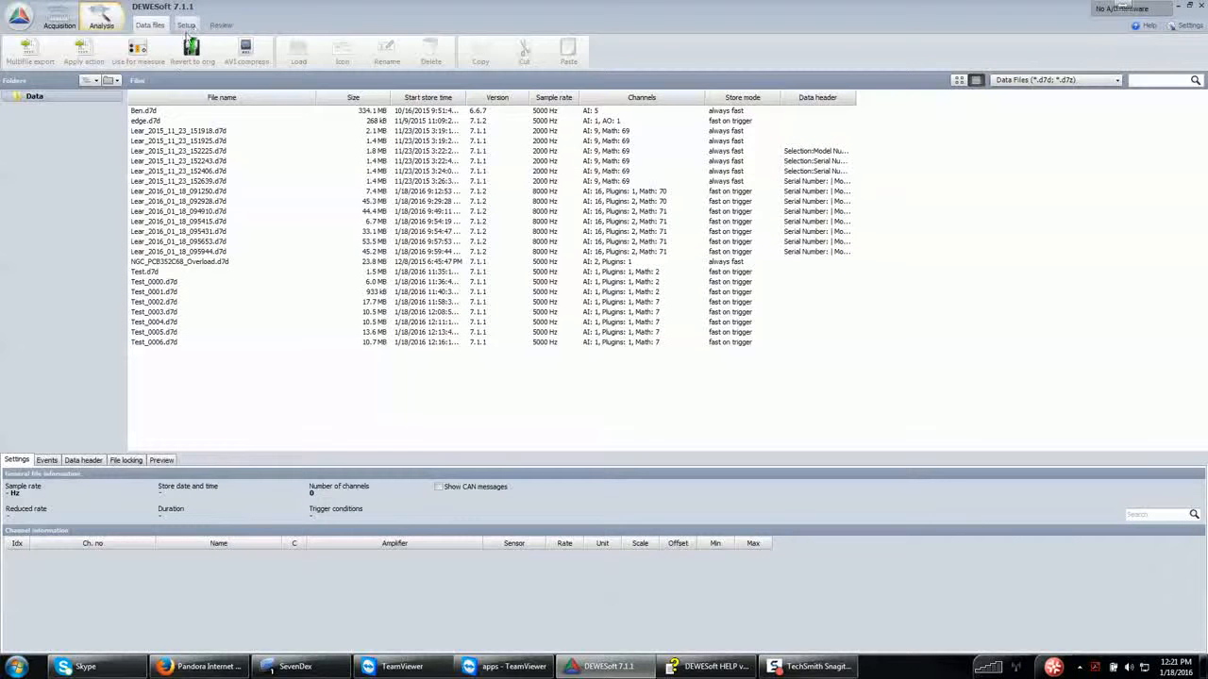
Step: In the acquisition channel setup, add a serial device response named Start with the start string /$
{"action": "left_click", "coordinate": [64, 17]}
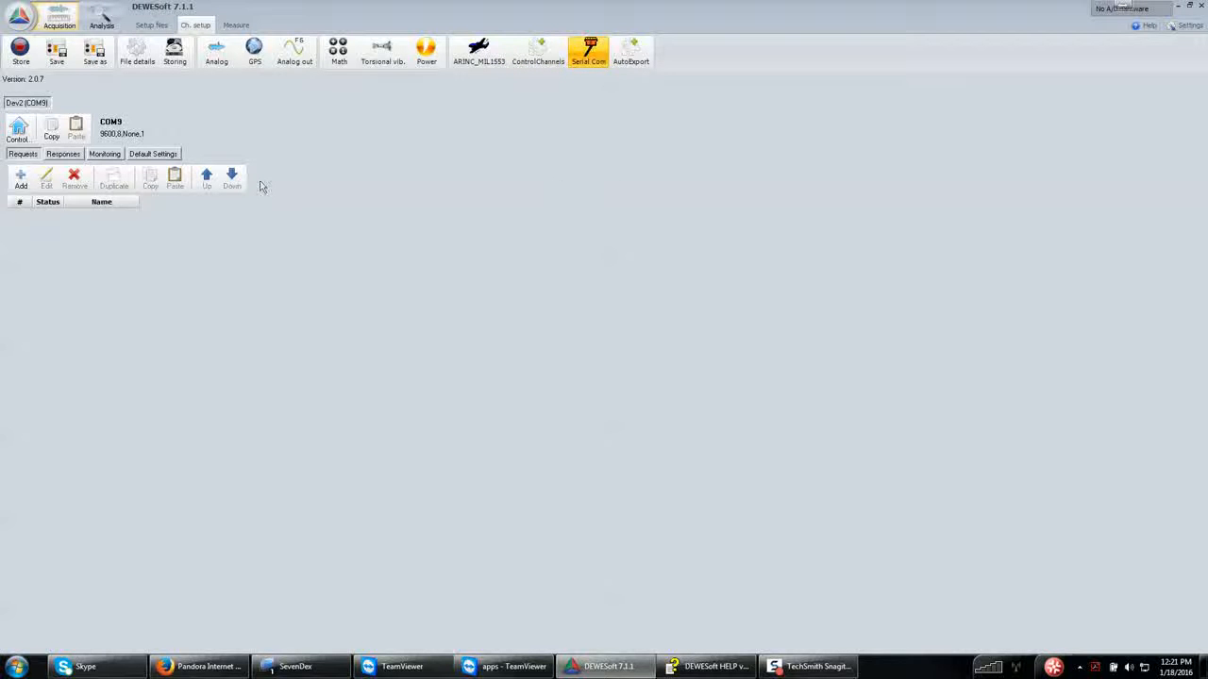
{"action": "left_click", "coordinate": [64, 154]}
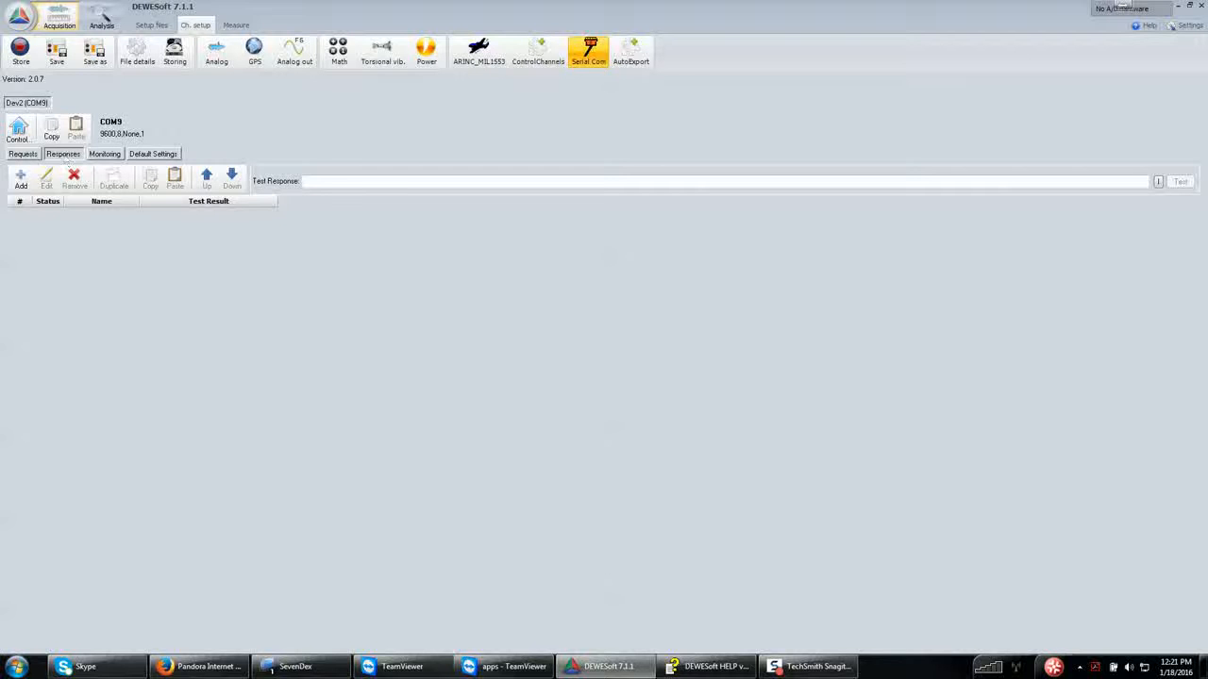
{"action": "left_click", "coordinate": [23, 184]}
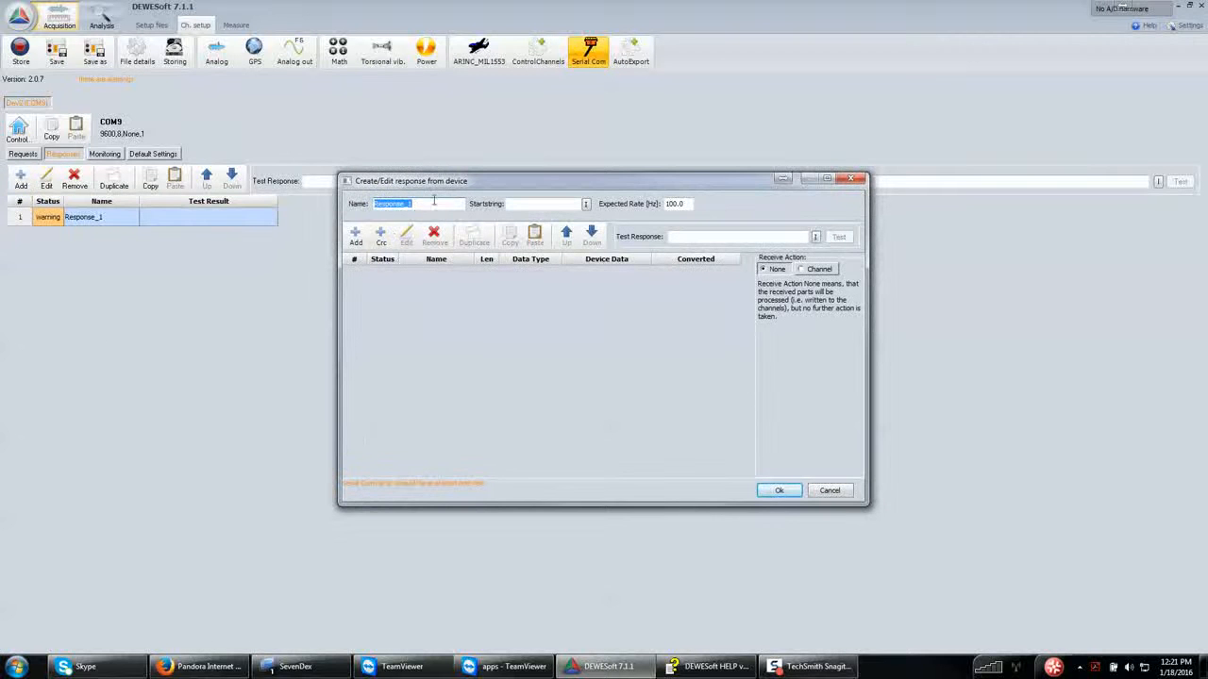
{"action": "type", "text": "Sl"}
{"action": "left_click", "coordinate": [558, 204]}
{"action": "type", "text": "/$"}
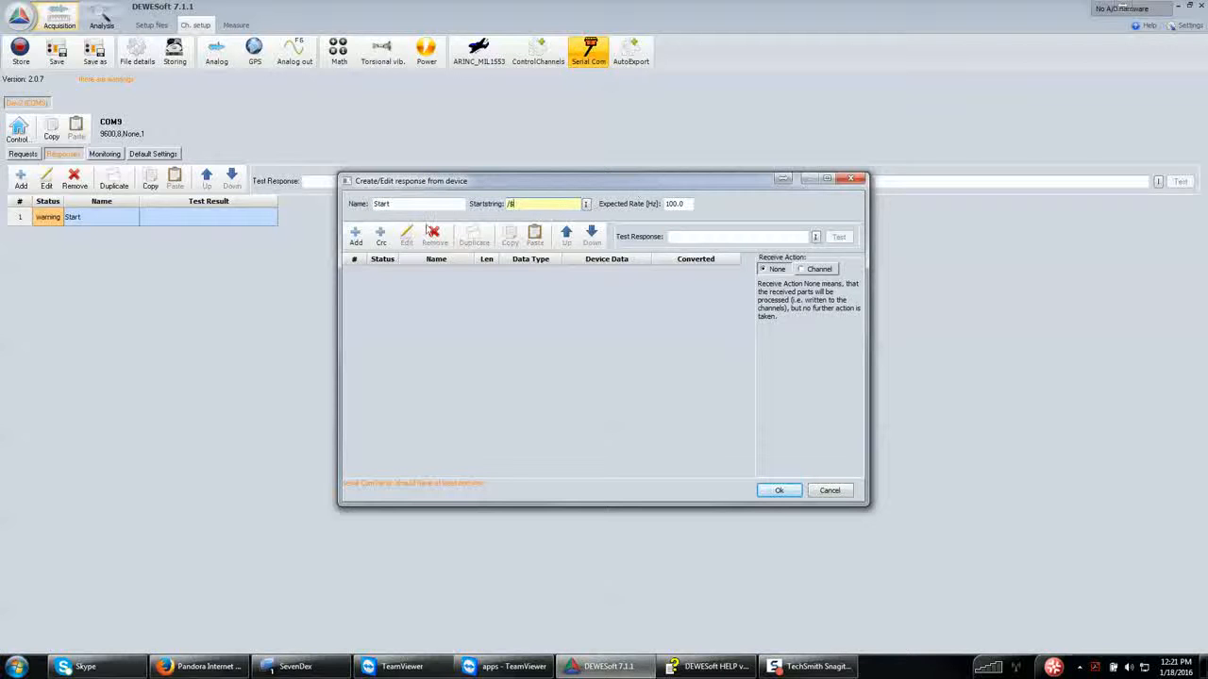
Step: Add a numeric response part named Start that ends at the stop string CR
{"action": "left_click", "coordinate": [356, 236]}
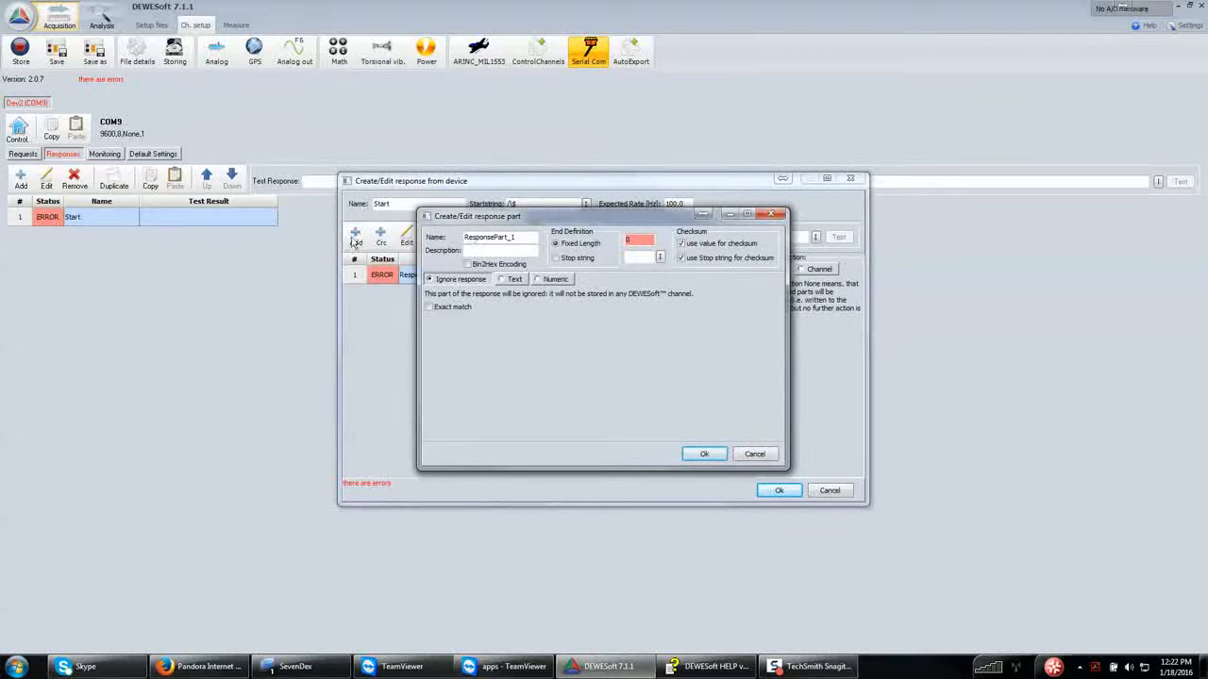
{"action": "double_click", "coordinate": [524, 240]}
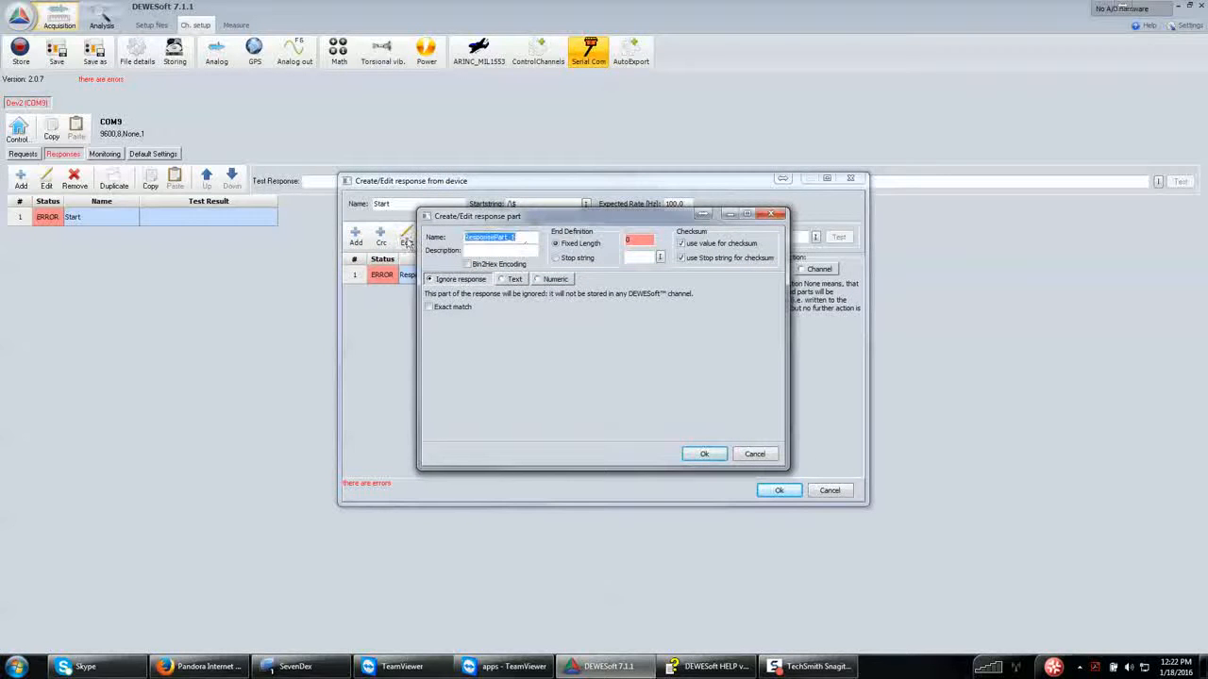
{"action": "type", "text": "Str"}
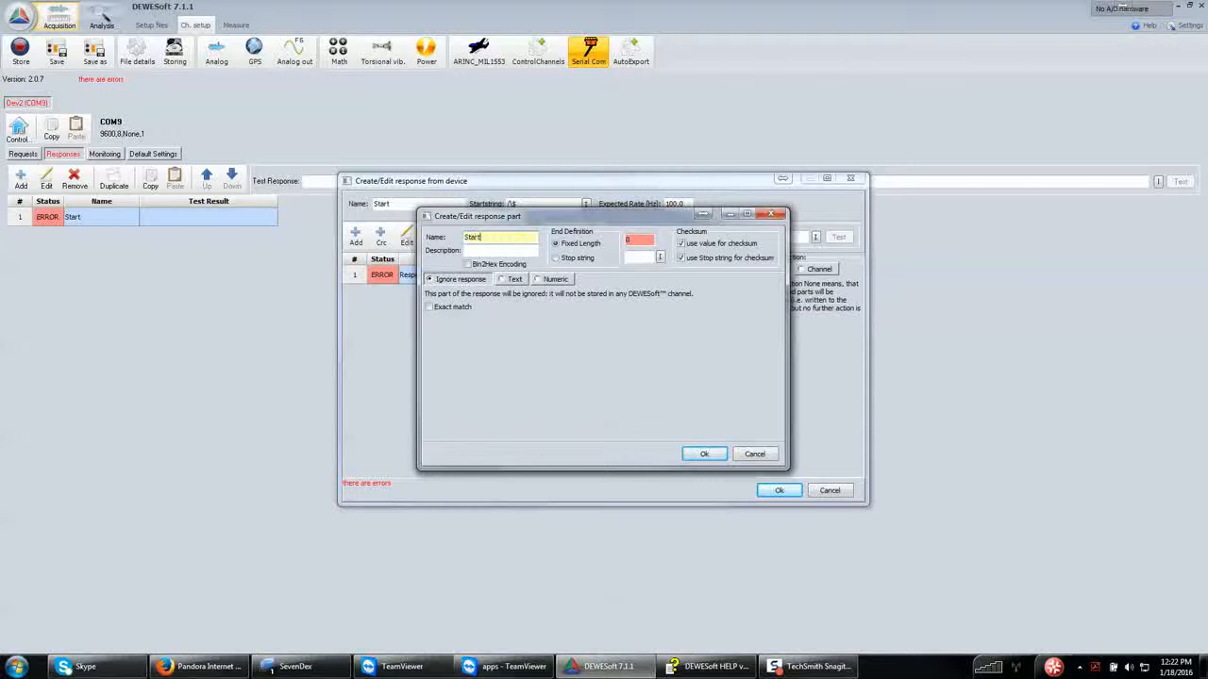
{"action": "left_click", "coordinate": [579, 260]}
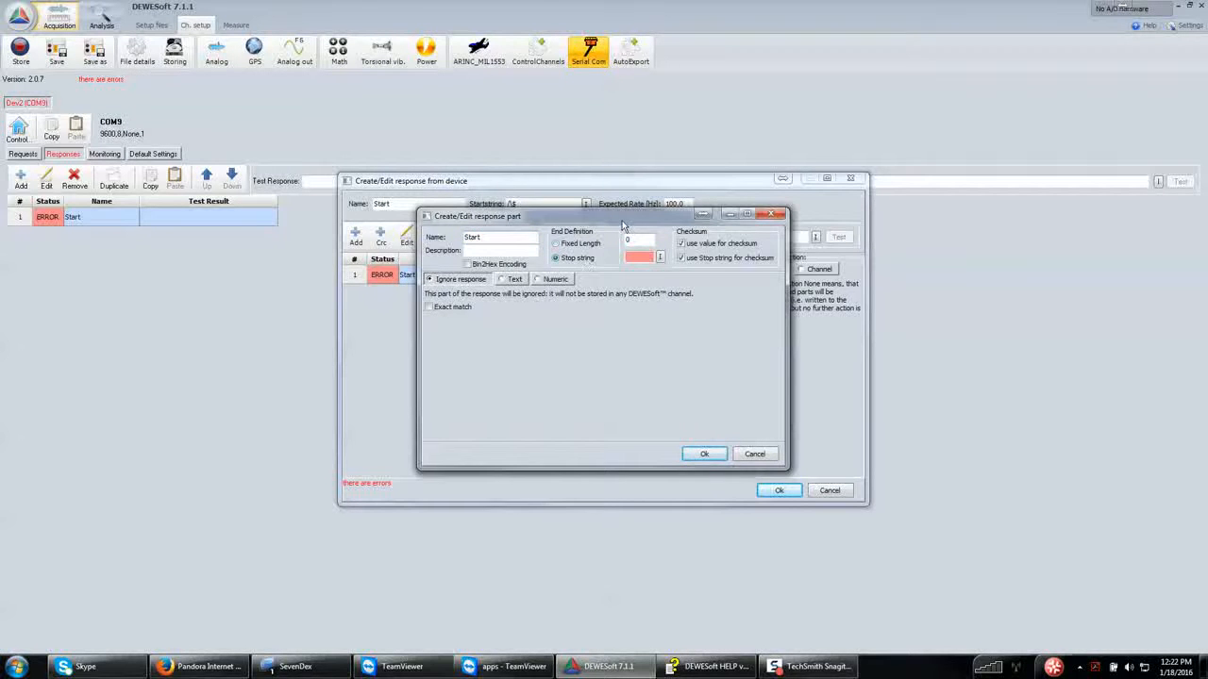
{"action": "left_click_drag", "start_coordinate": [627, 220], "coordinate": [614, 220]}
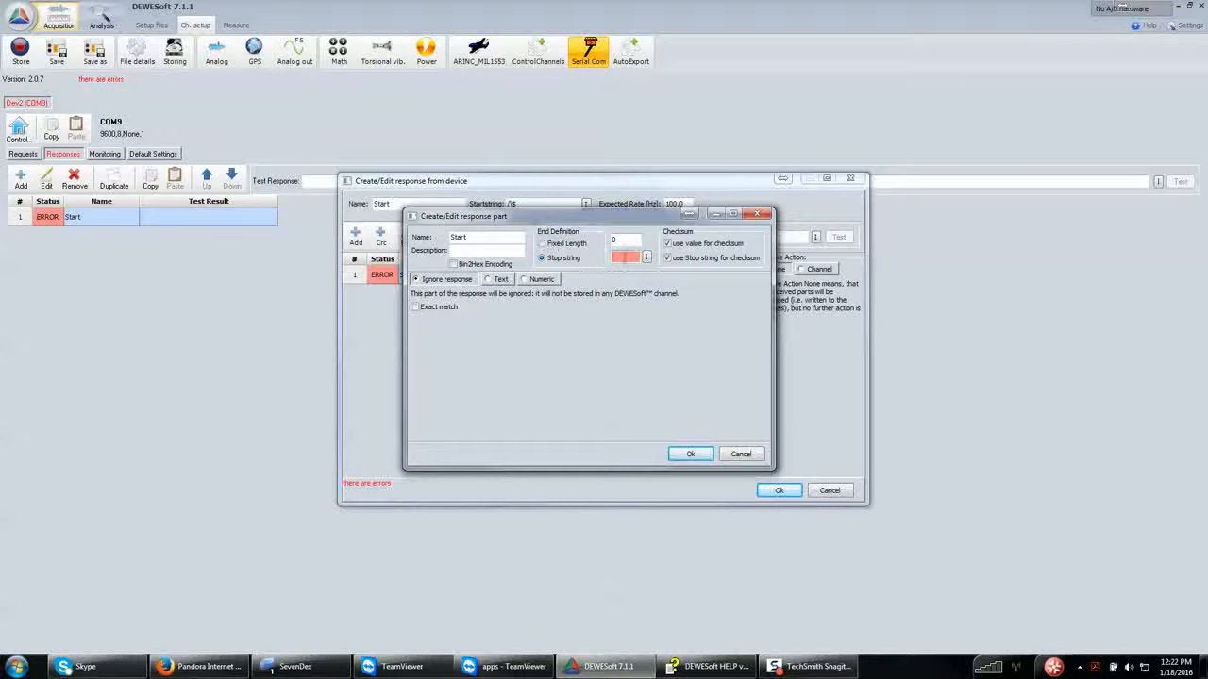
{"action": "left_click", "coordinate": [624, 257]}
{"action": "type", "text": "CR"}
{"action": "left_click", "coordinate": [545, 281]}
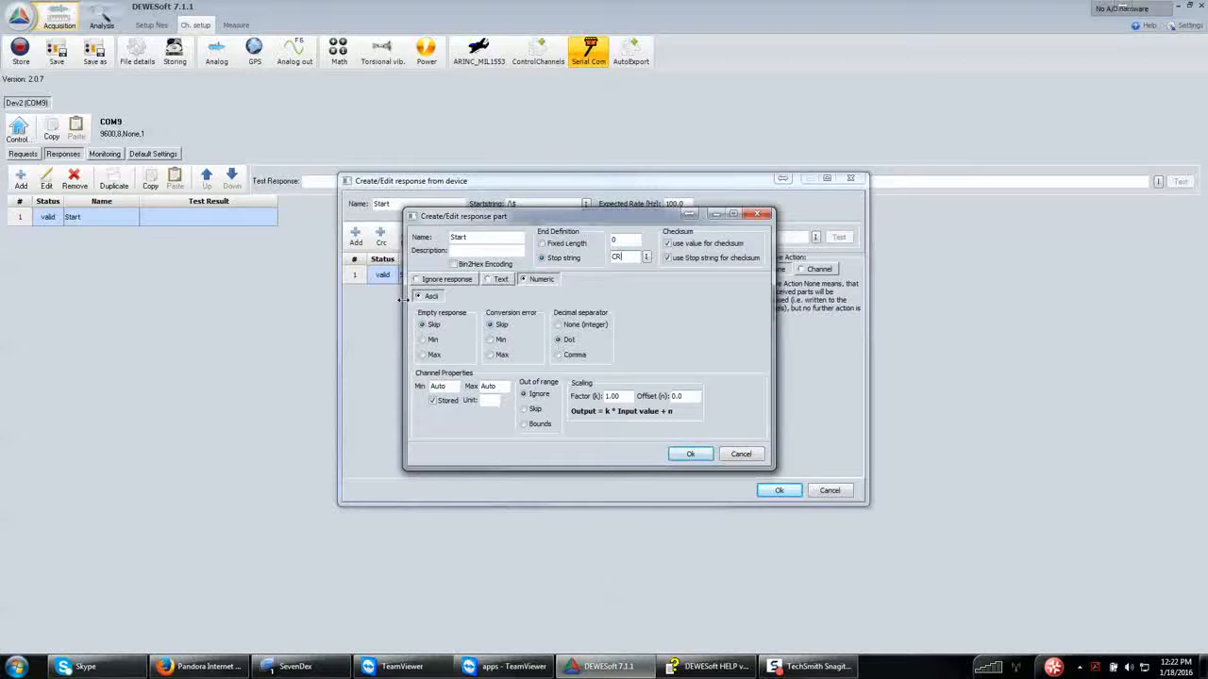
{"action": "left_click", "coordinate": [688, 452]}
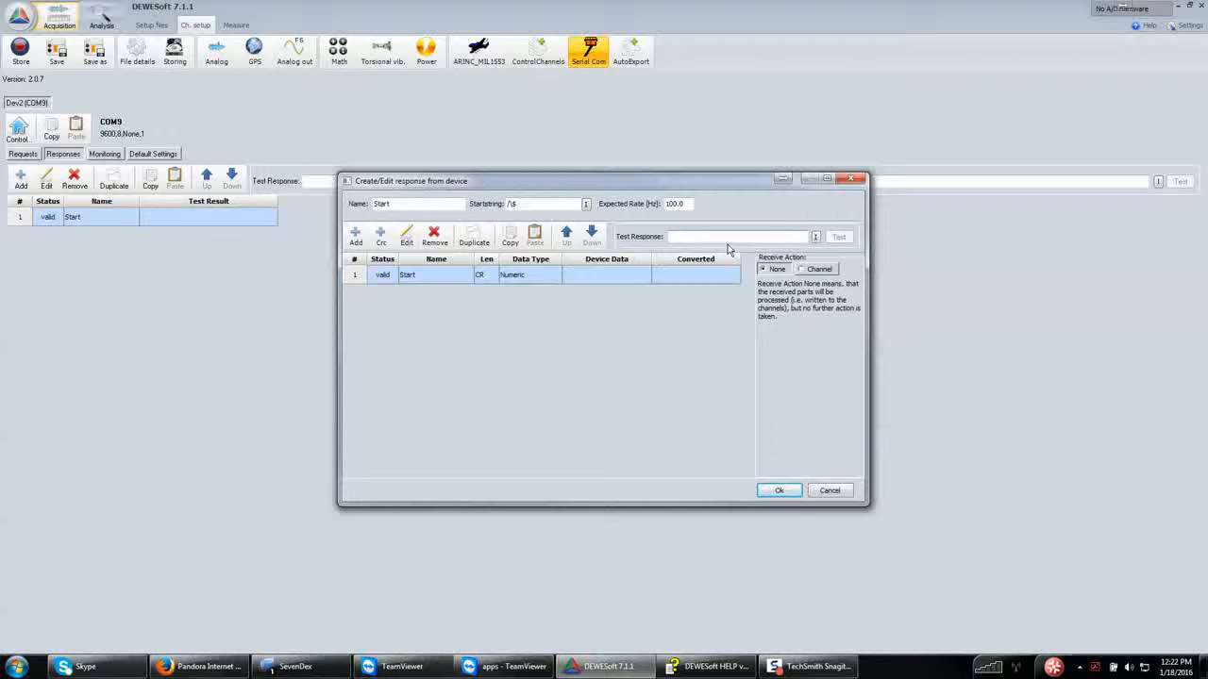
Step: Test the response with the string "/$ 3CR" and accept the response definition
{"action": "type", "text": "/$ 3CR"}
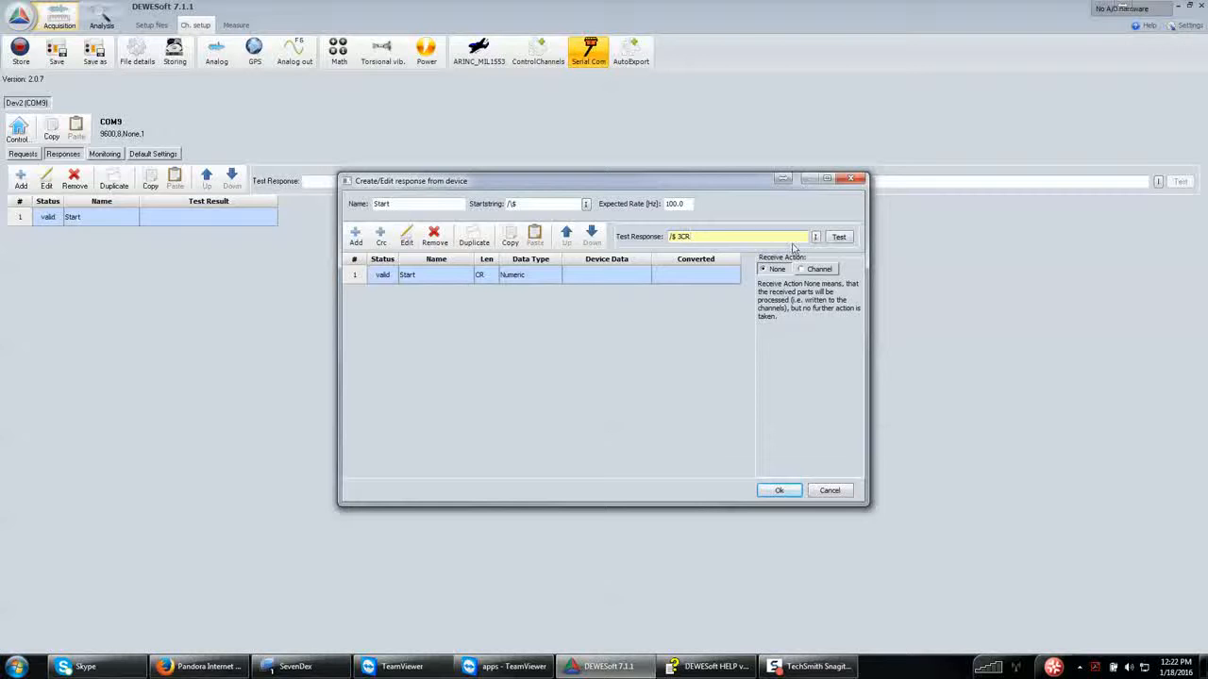
{"action": "left_click", "coordinate": [839, 237]}
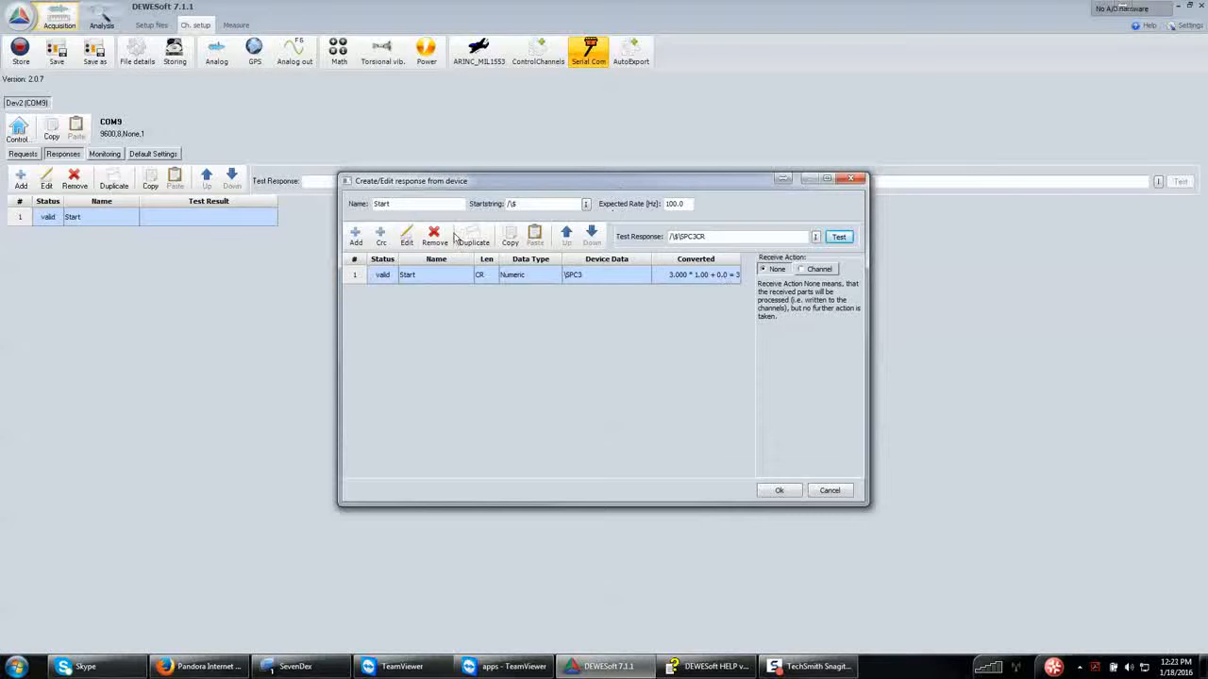
{"action": "left_click", "coordinate": [775, 490]}
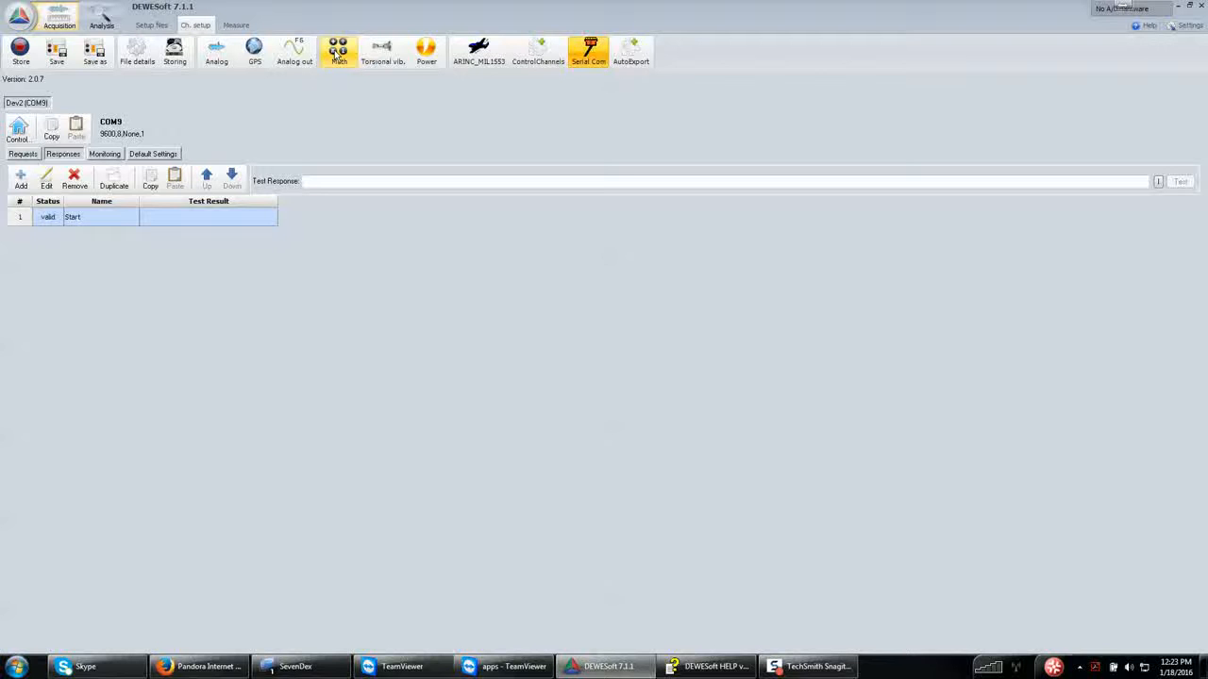
Step: Add a math formula channel and name it "Start sync"
{"action": "left_click", "coordinate": [336, 56]}
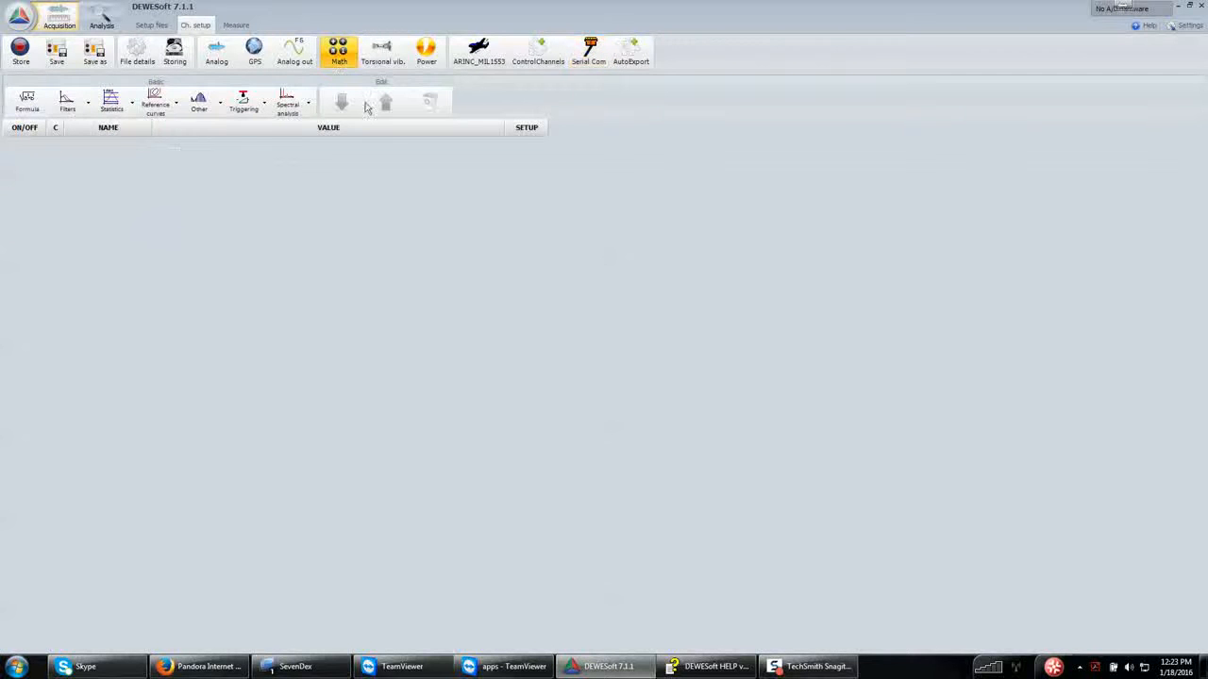
{"action": "left_click", "coordinate": [43, 104]}
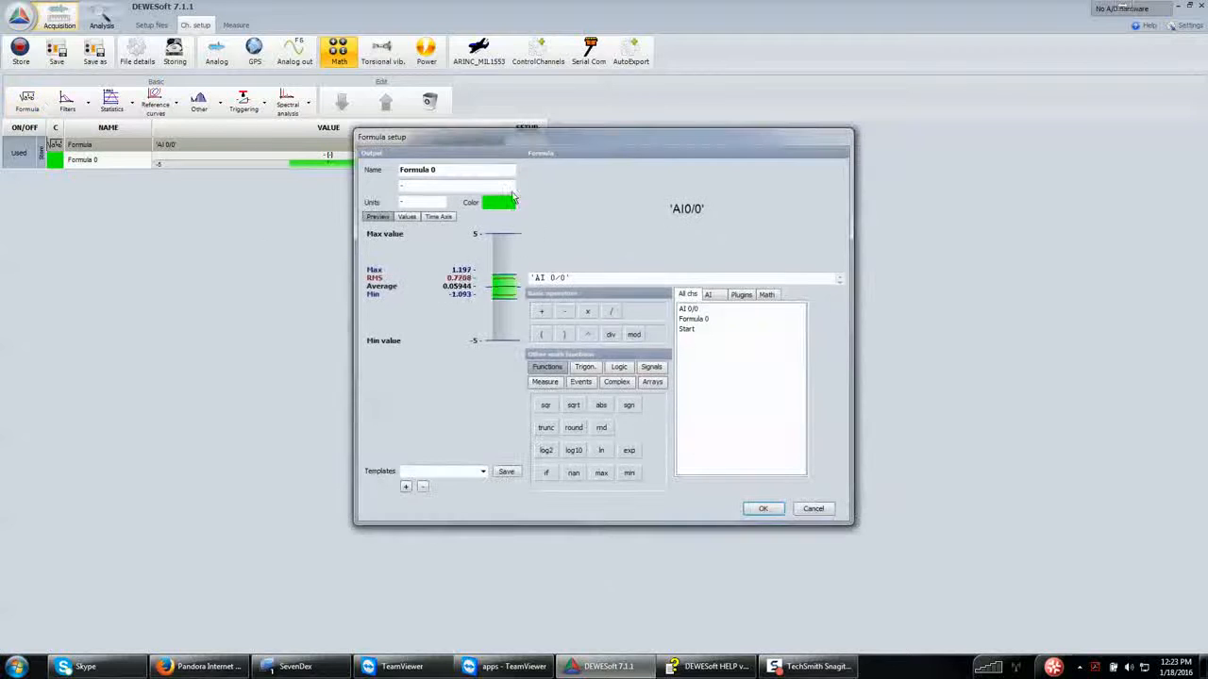
{"action": "key", "text": "BackSpace"}
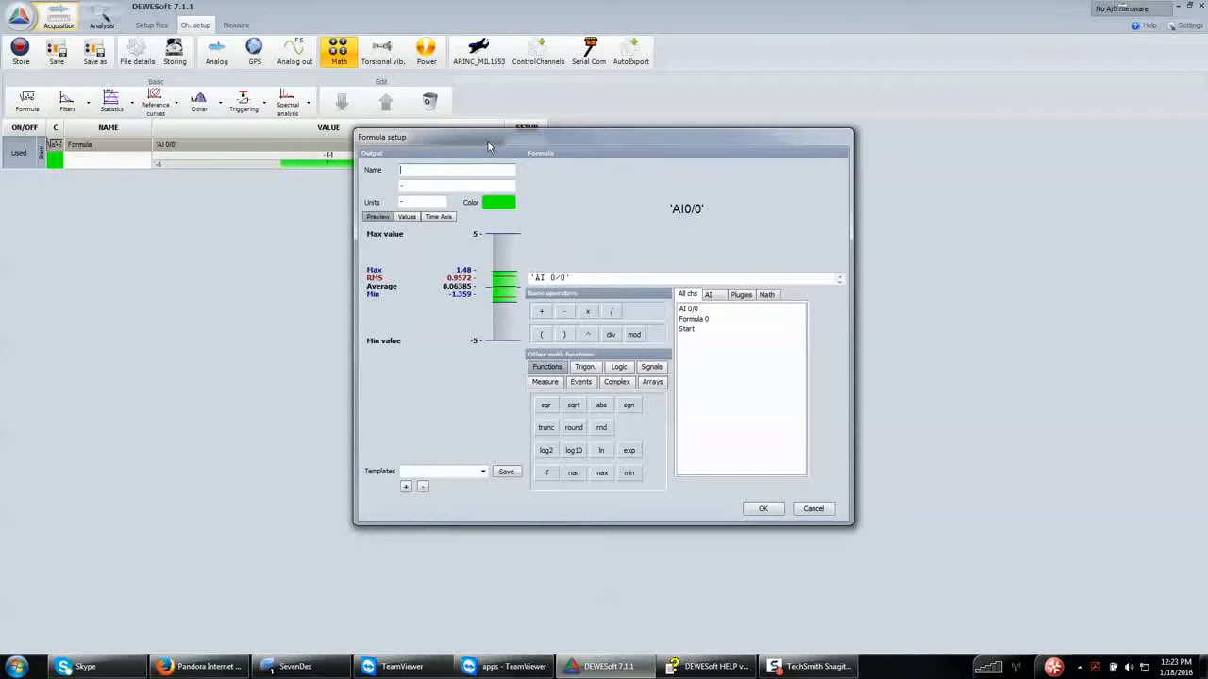
{"action": "left_click_drag", "start_coordinate": [488, 141], "coordinate": [489, 153]}
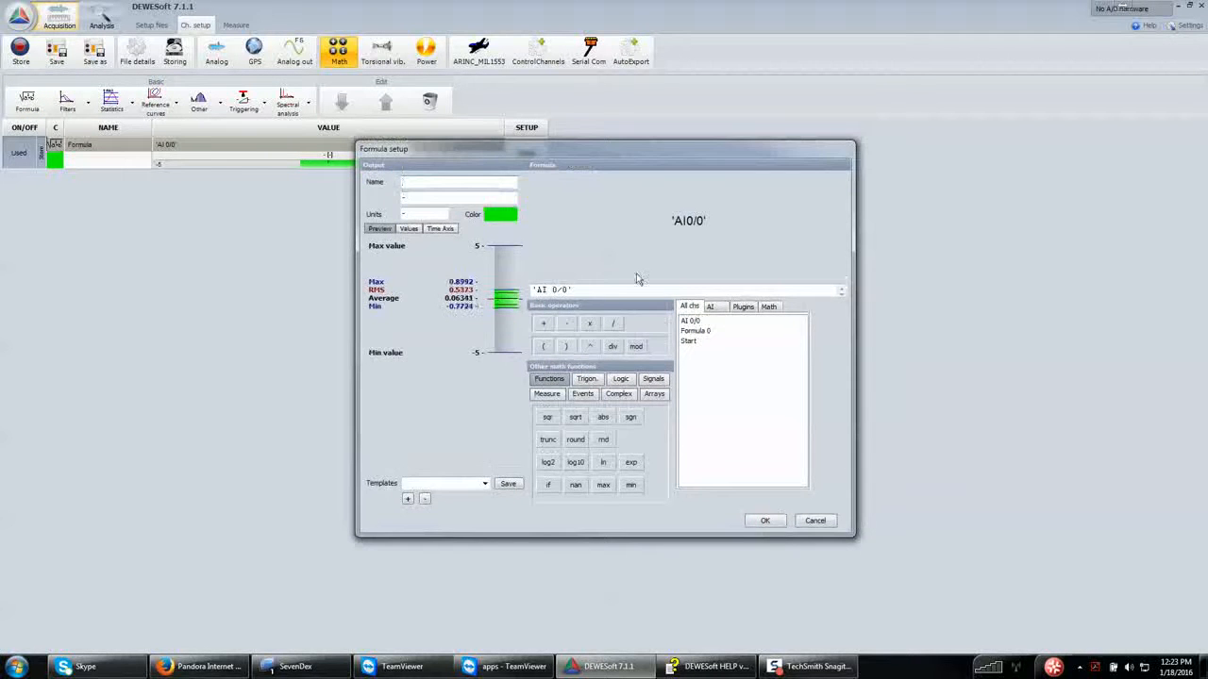
{"action": "left_click", "coordinate": [463, 184]}
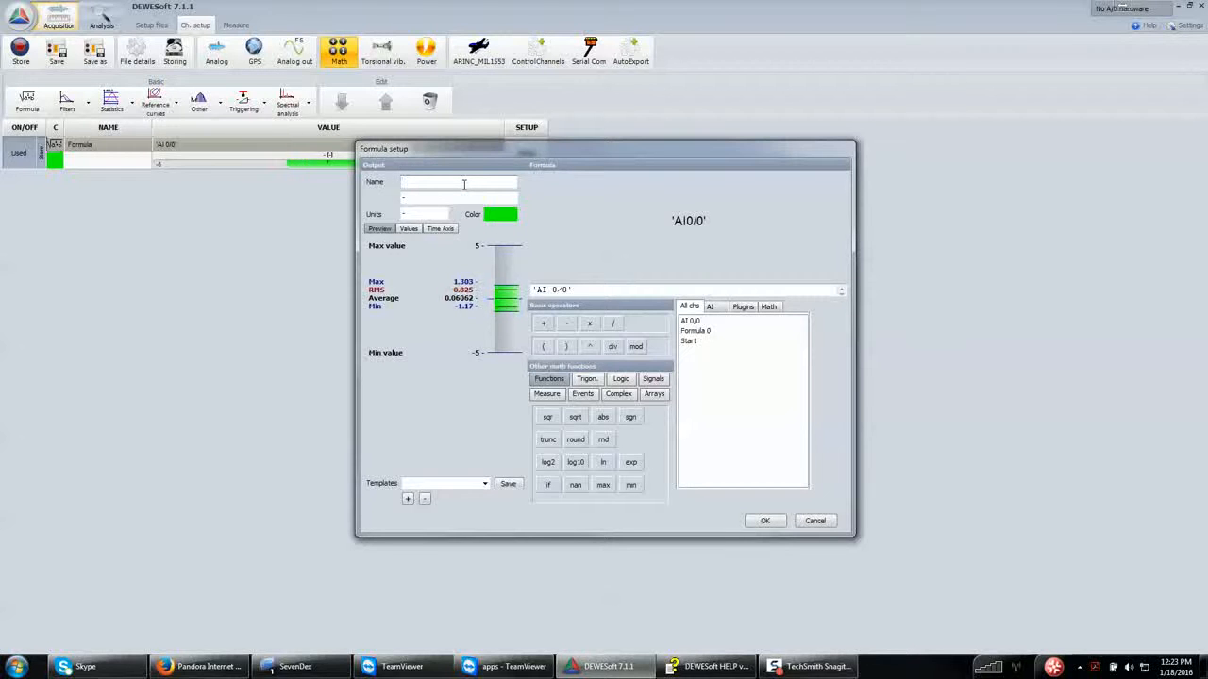
{"action": "type", "text": "St"}
{"action": "type", "text": "art sync"}
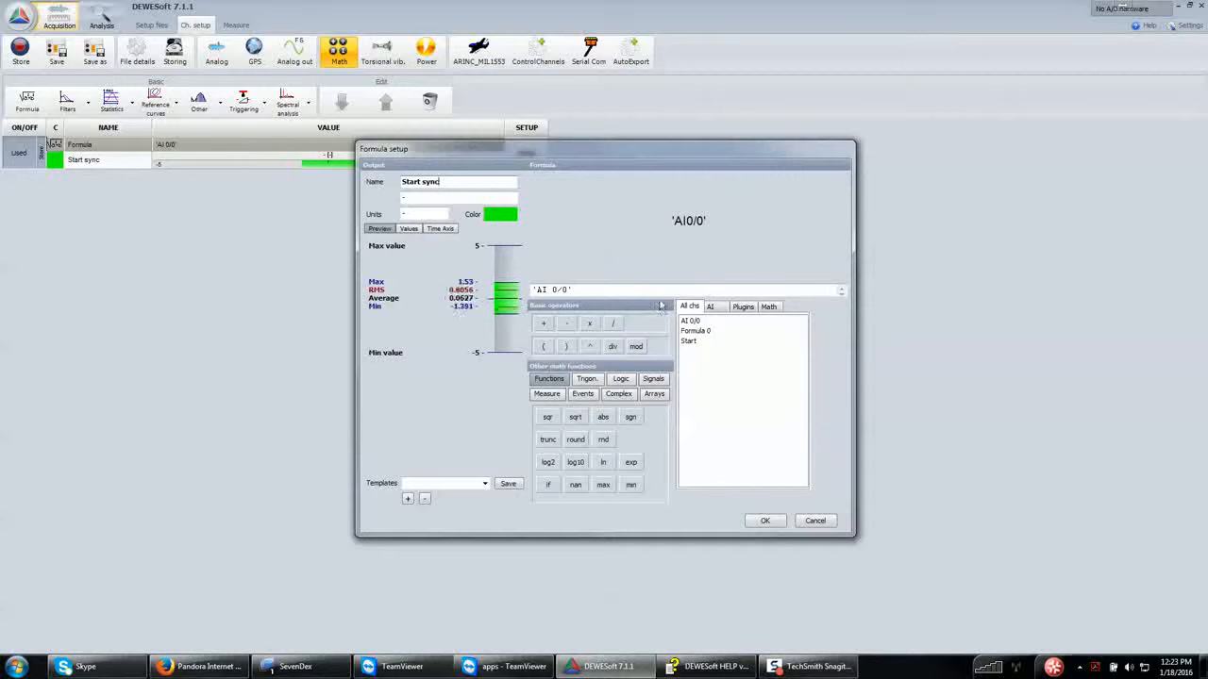
Step: Replace the default formula expression with the Start plugin channel
{"action": "key", "text": "Tab"}
{"action": "key", "text": "BackSpace"}
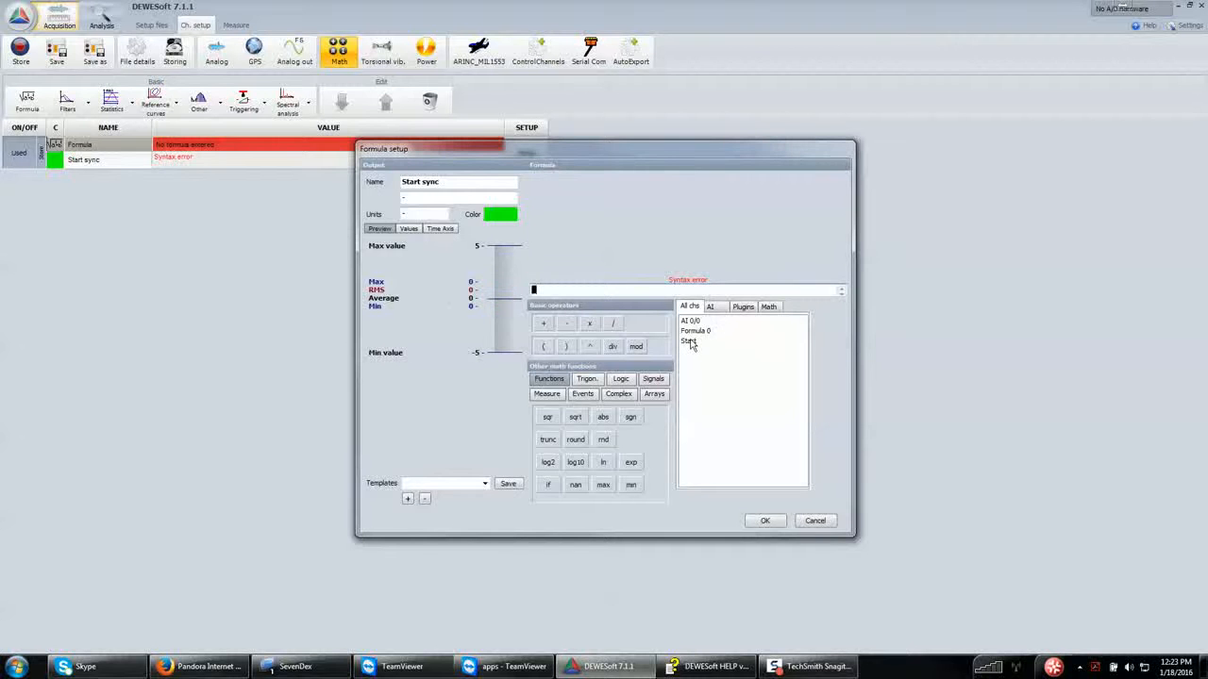
{"action": "left_click", "coordinate": [740, 307]}
{"action": "double_click", "coordinate": [698, 325]}
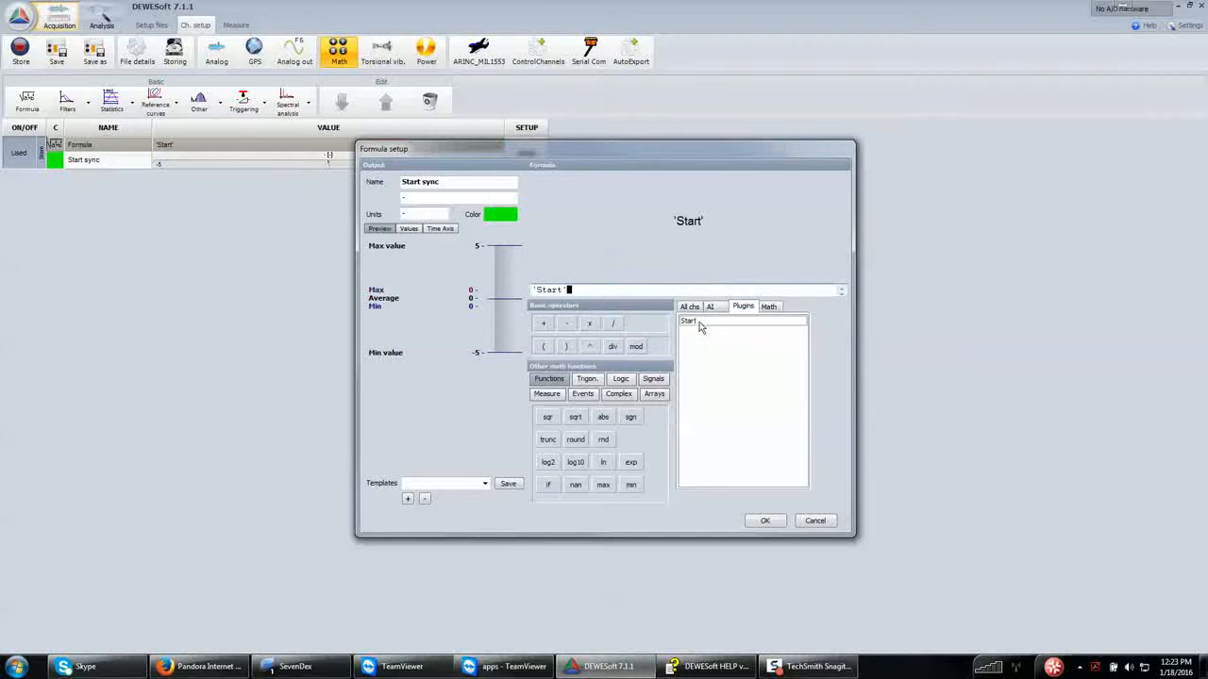
{"action": "left_click", "coordinate": [598, 289]}
Step: Set the Start sync formula's timebase to Sync and accept the formula
{"action": "left_click", "coordinate": [439, 228]}
{"action": "left_click", "coordinate": [440, 243]}
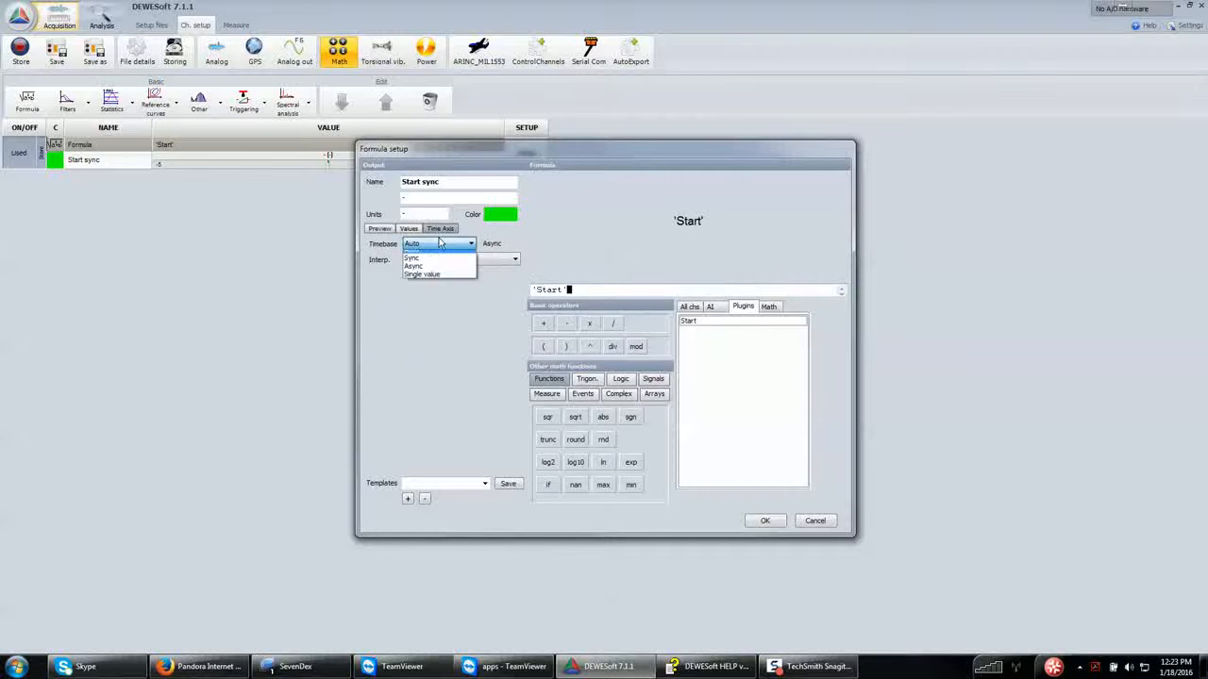
{"action": "left_click", "coordinate": [435, 264]}
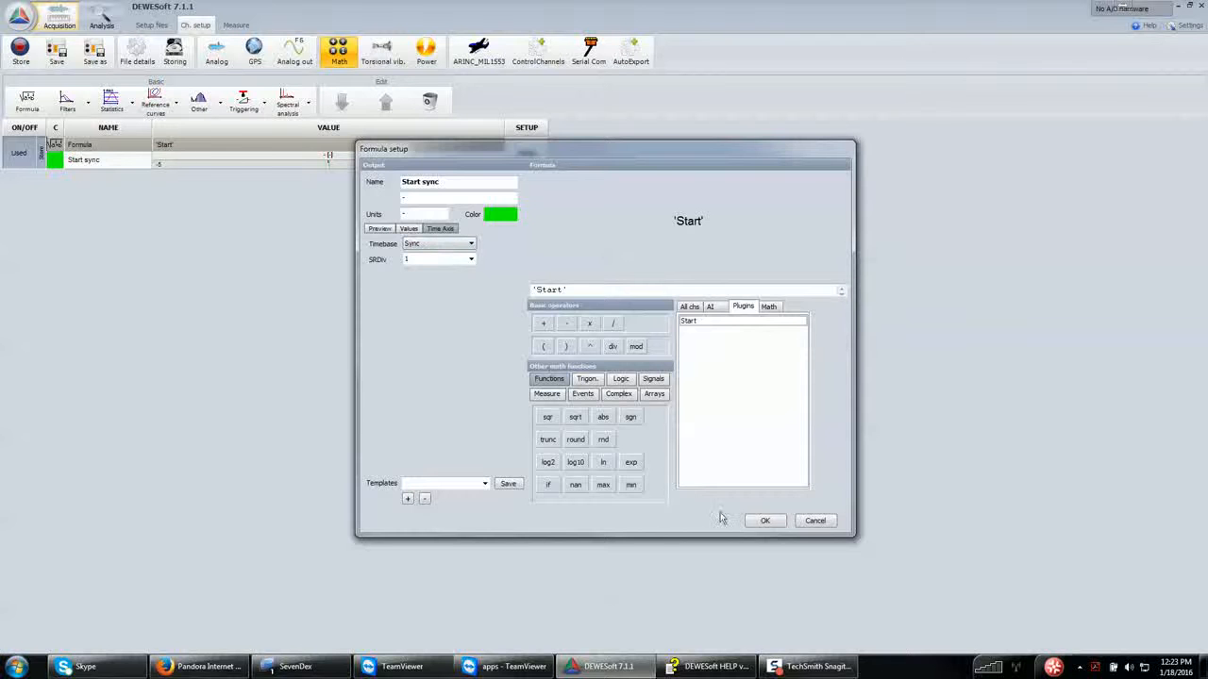
{"action": "left_click", "coordinate": [763, 521]}
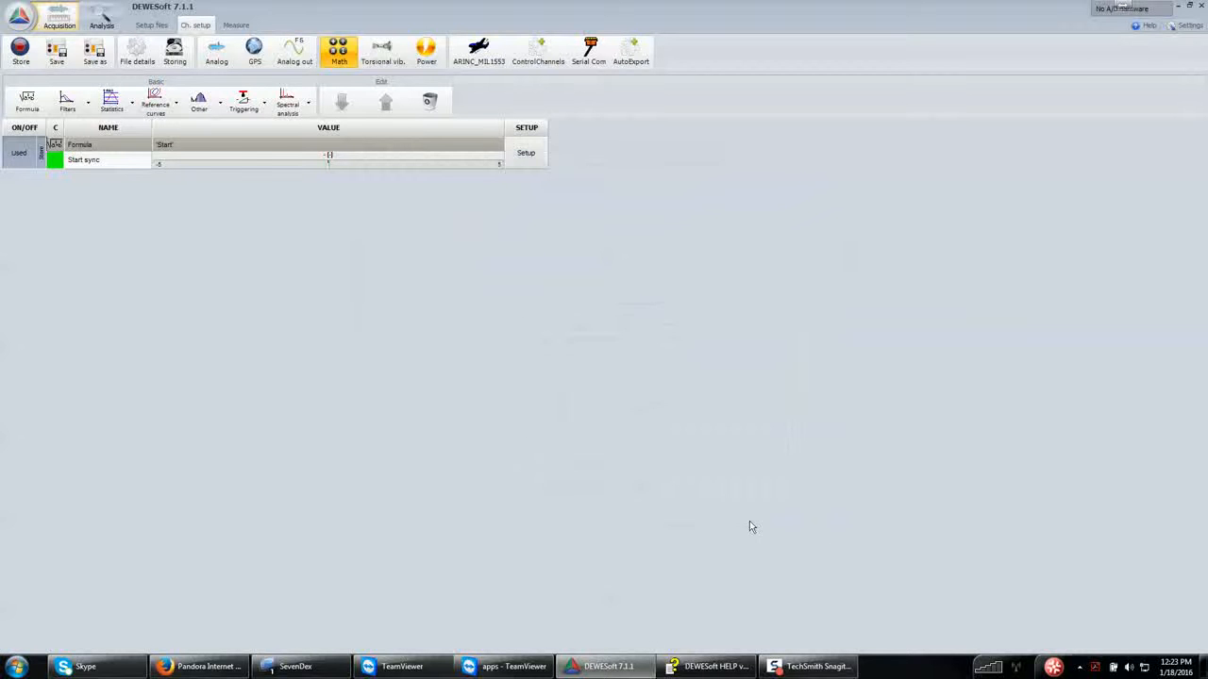
Step: Add a second math formula channel and name it "Condition"
{"action": "left_click", "coordinate": [34, 113]}
{"action": "left_click_drag", "start_coordinate": [495, 149], "coordinate": [375, 248]}
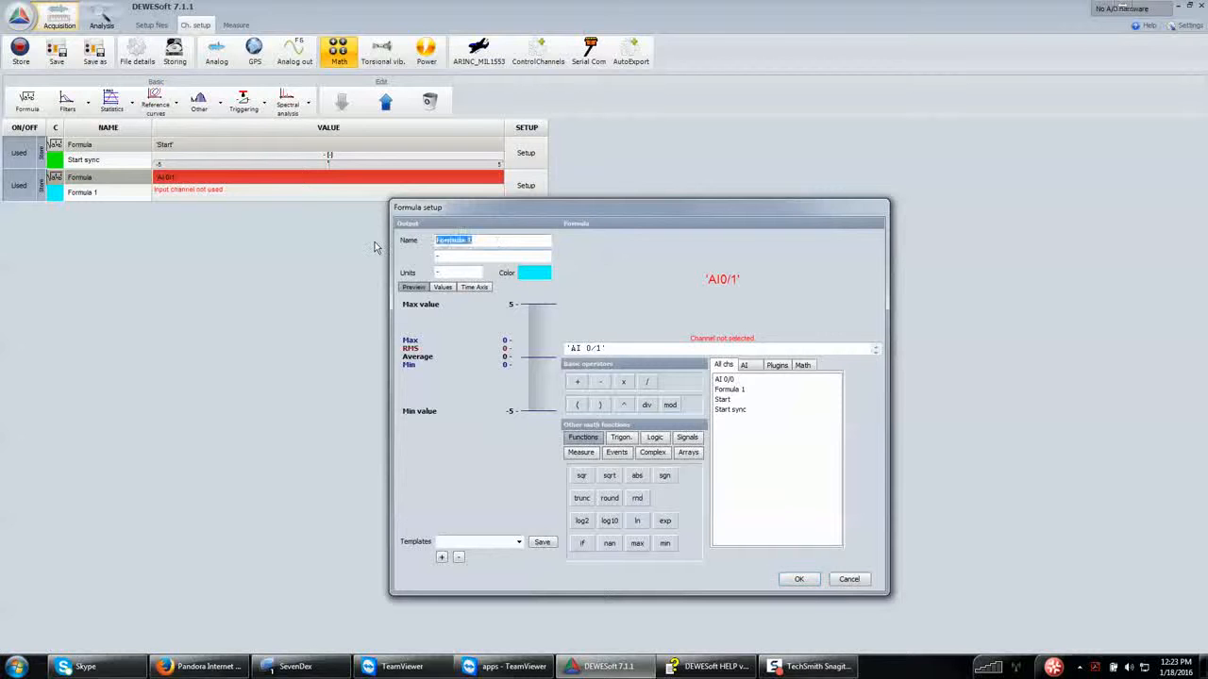
{"action": "key", "text": "BackSpace"}
{"action": "type", "text": "Condition"}
Step: Replace the Condition formula's default expression with if('Start sync'=3,1,0) and accept the formula
{"action": "left_click_drag", "start_coordinate": [605, 348], "coordinate": [500, 342]}
{"action": "key", "text": "BackSpace"}
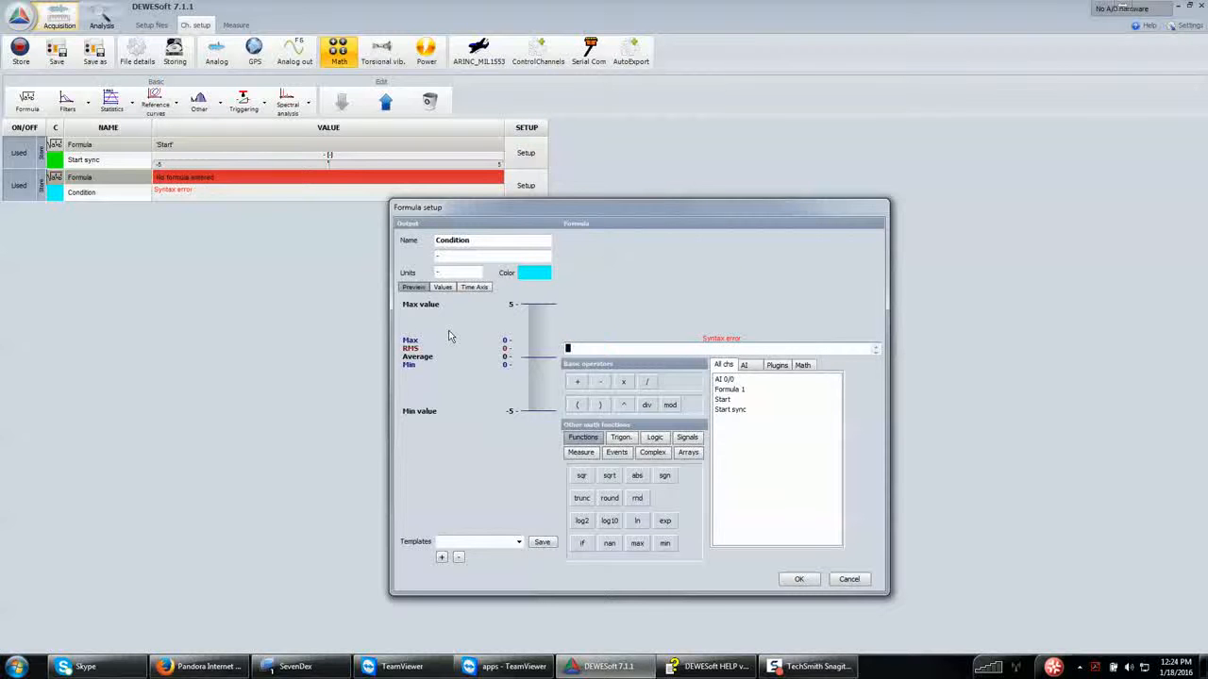
{"action": "type", "text": "'"}
{"action": "type", "text": "f("}
{"action": "double_click", "coordinate": [734, 411]}
{"action": "type", "text": "="}
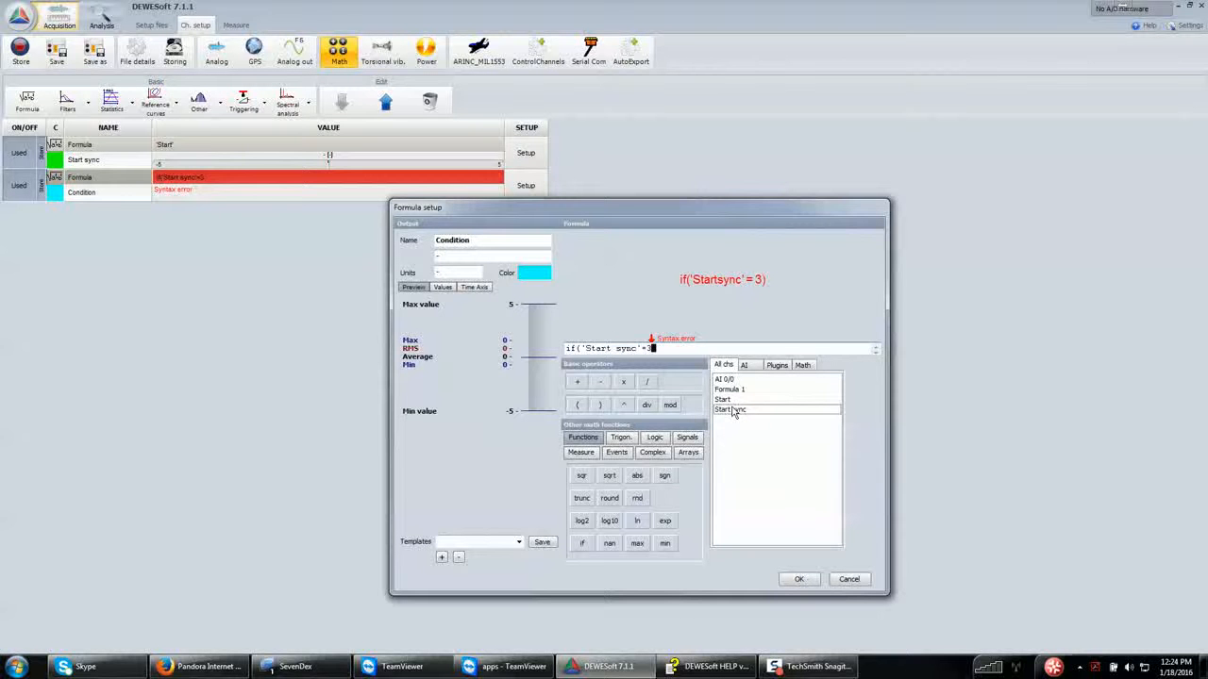
{"action": "type", "text": "3,"}
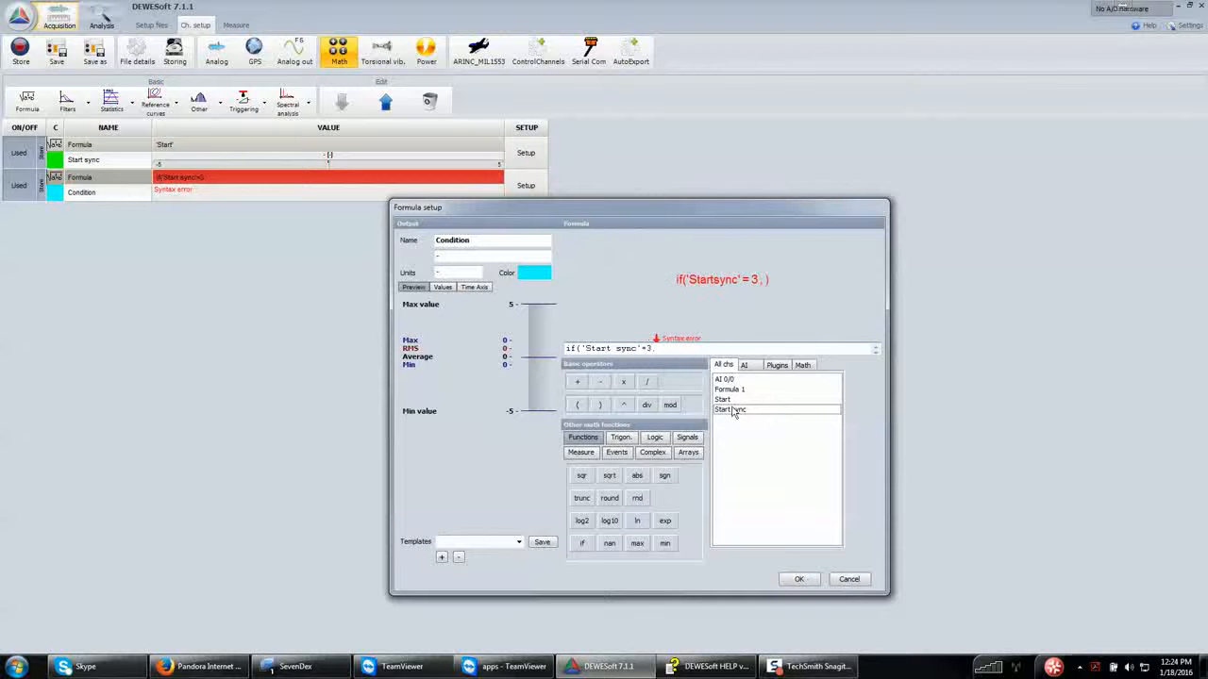
{"action": "type", "text": "1"}
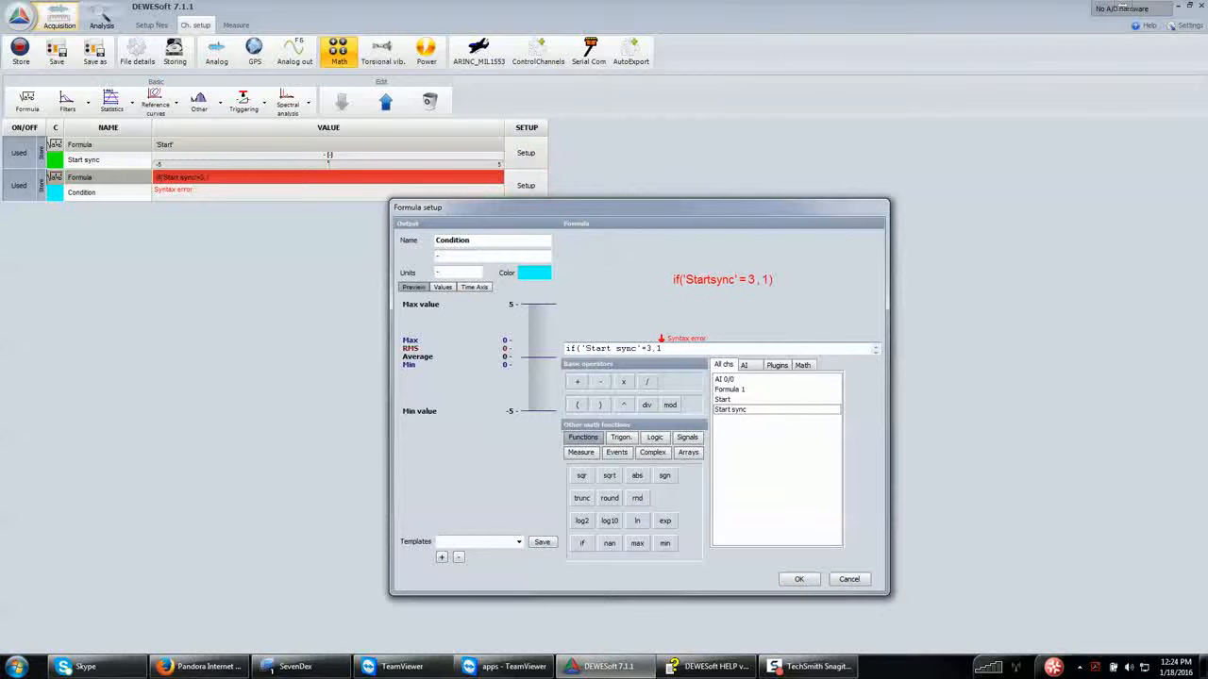
{"action": "type", "text": ",0"}
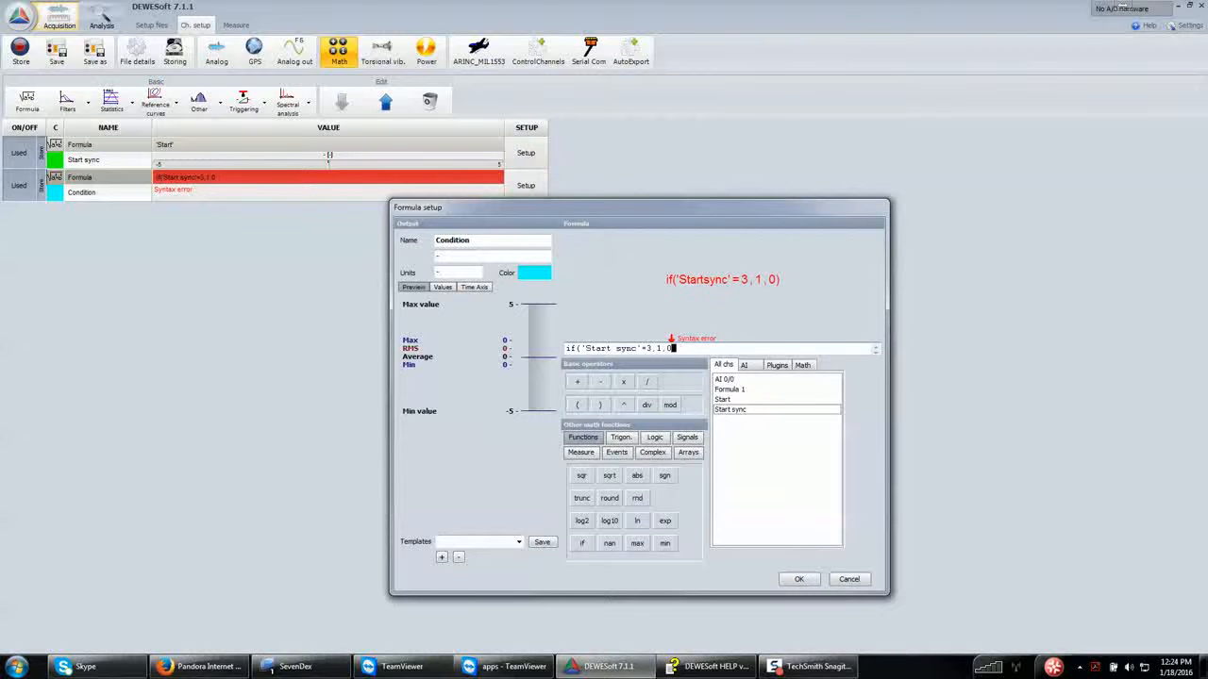
{"action": "left_click", "coordinate": [800, 580]}
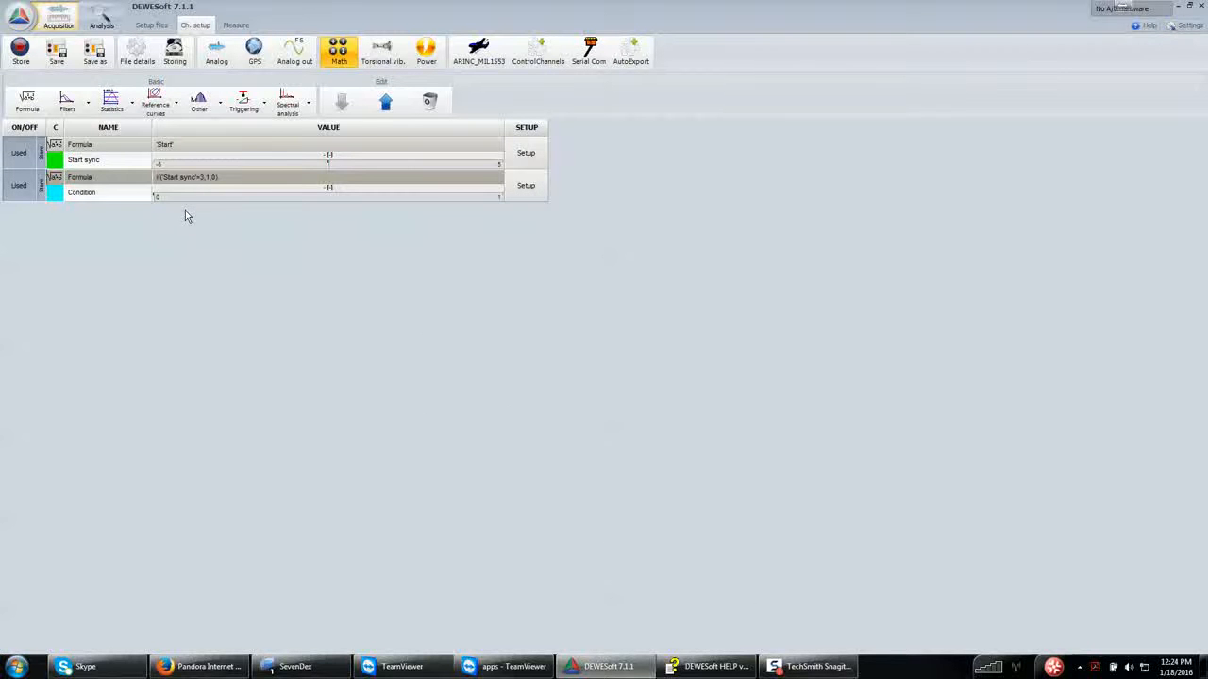
Step: Add a third math formula channel and name it "time"
{"action": "left_click", "coordinate": [26, 100]}
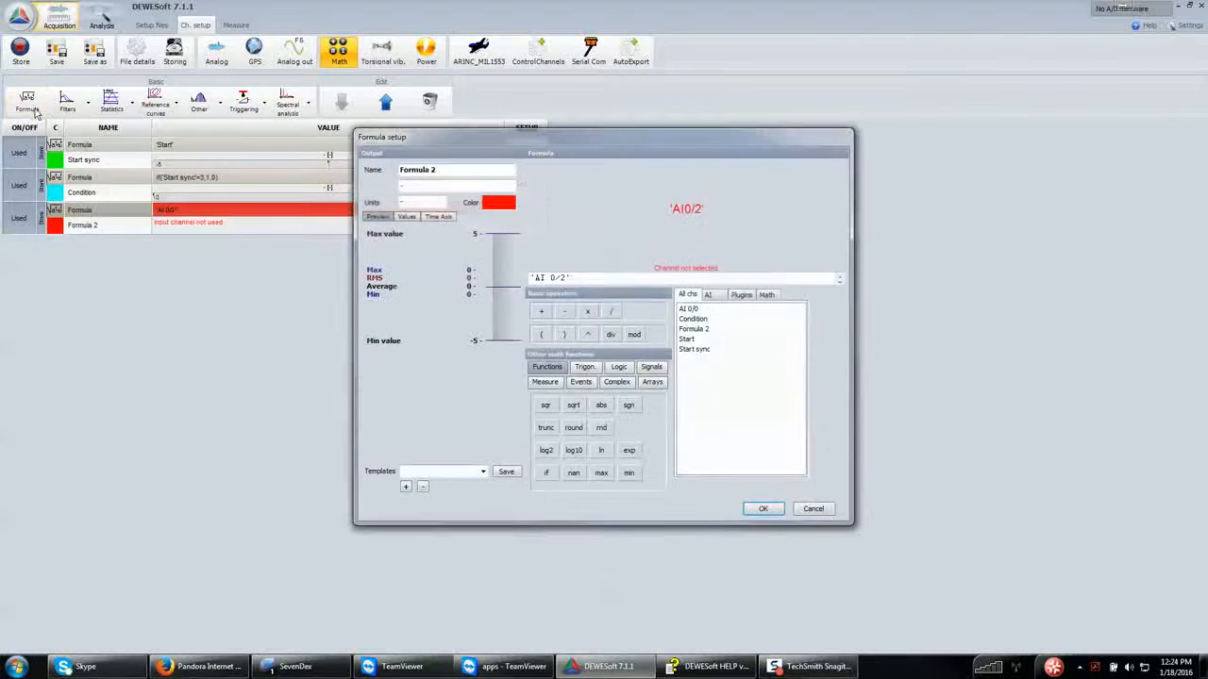
{"action": "left_click_drag", "start_coordinate": [447, 170], "coordinate": [343, 177]}
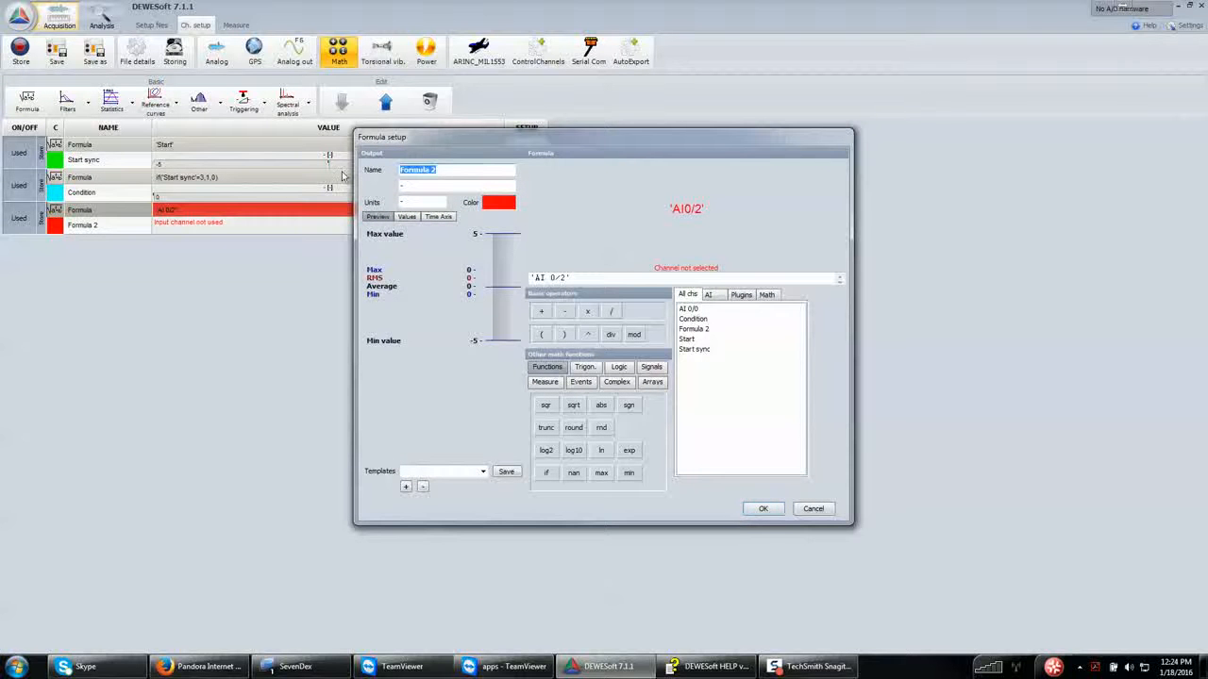
{"action": "key", "text": "BackSpace"}
{"action": "type", "text": "time"}
Step: Replace the time channel's default expression with the time signal function and accept the formula
{"action": "left_click", "coordinate": [657, 368]}
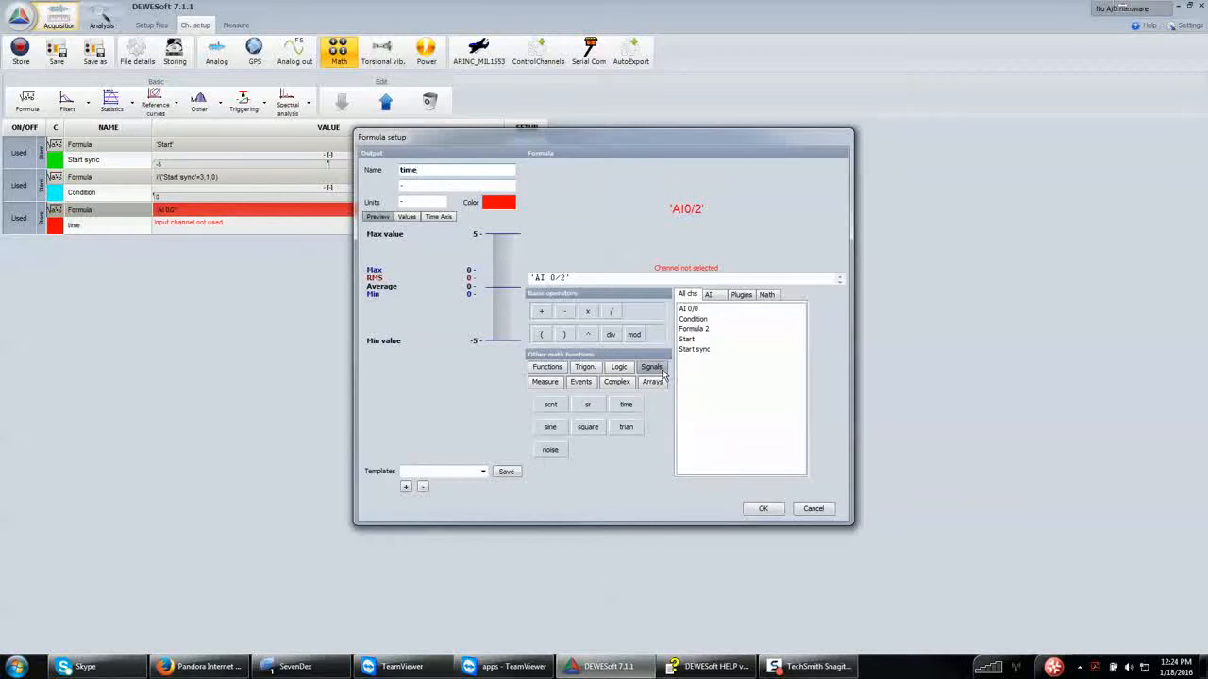
{"action": "left_click_drag", "start_coordinate": [592, 277], "coordinate": [426, 268]}
{"action": "key", "text": "Delete"}
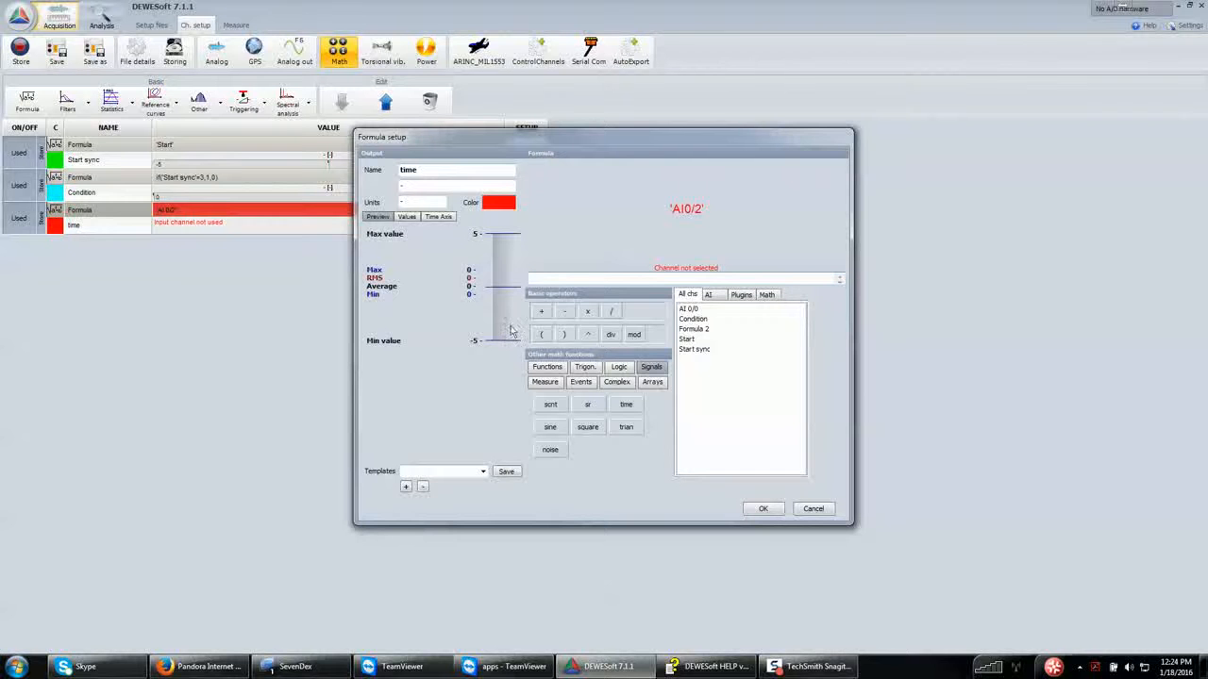
{"action": "left_click", "coordinate": [626, 405]}
{"action": "left_click", "coordinate": [762, 507]}
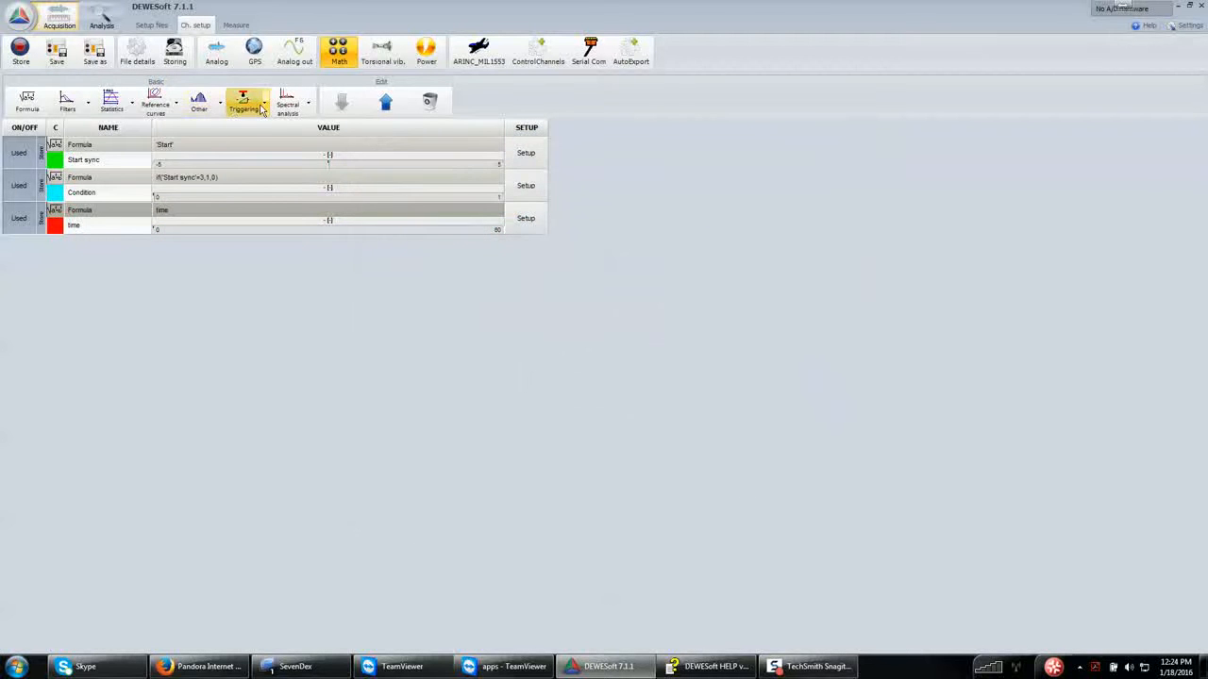
Step: Add another math formula channel and name it "trigger"
{"action": "left_click", "coordinate": [26, 101]}
{"action": "left_click_drag", "start_coordinate": [443, 170], "coordinate": [340, 175]}
{"action": "key", "text": "BackSpace"}
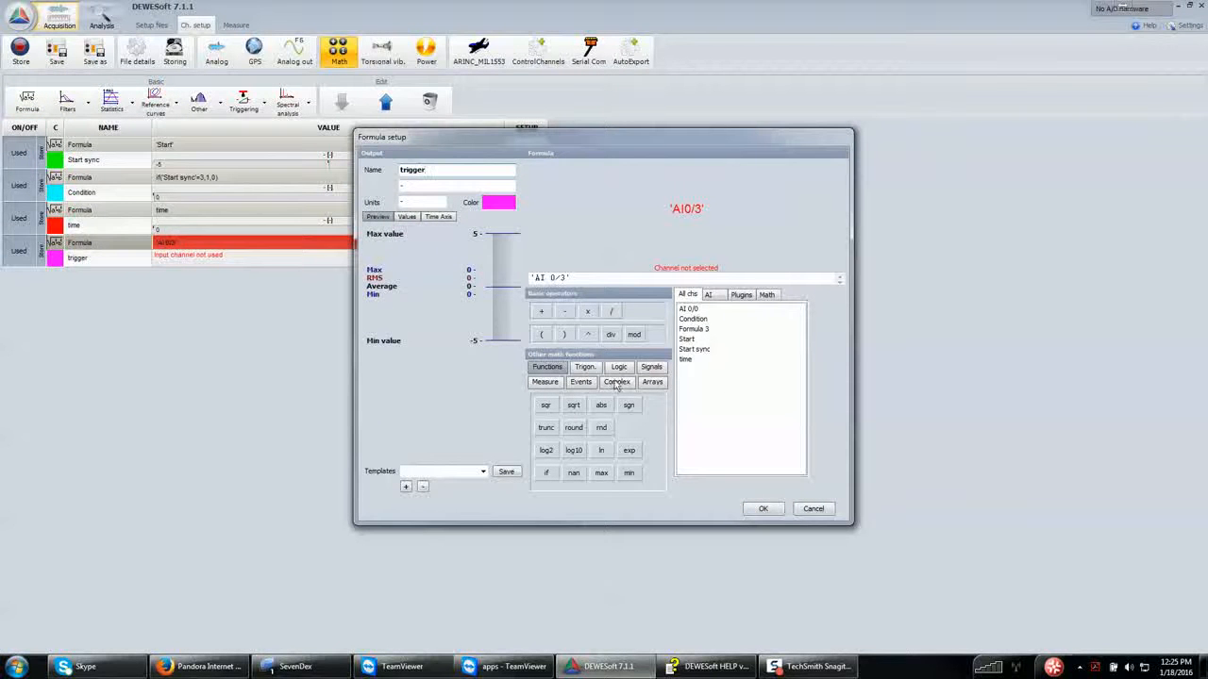
Step: Replace the trigger channel's default expression with the trig measure function and accept the formula
{"action": "left_click", "coordinate": [651, 368]}
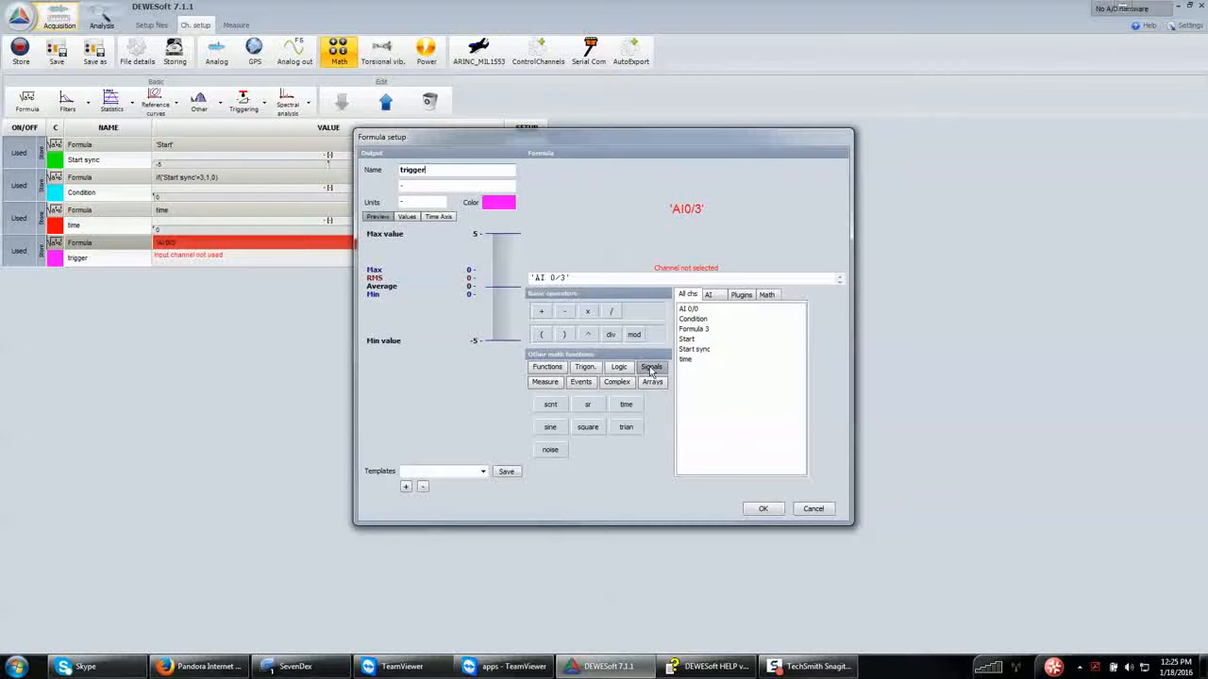
{"action": "left_click", "coordinate": [550, 386]}
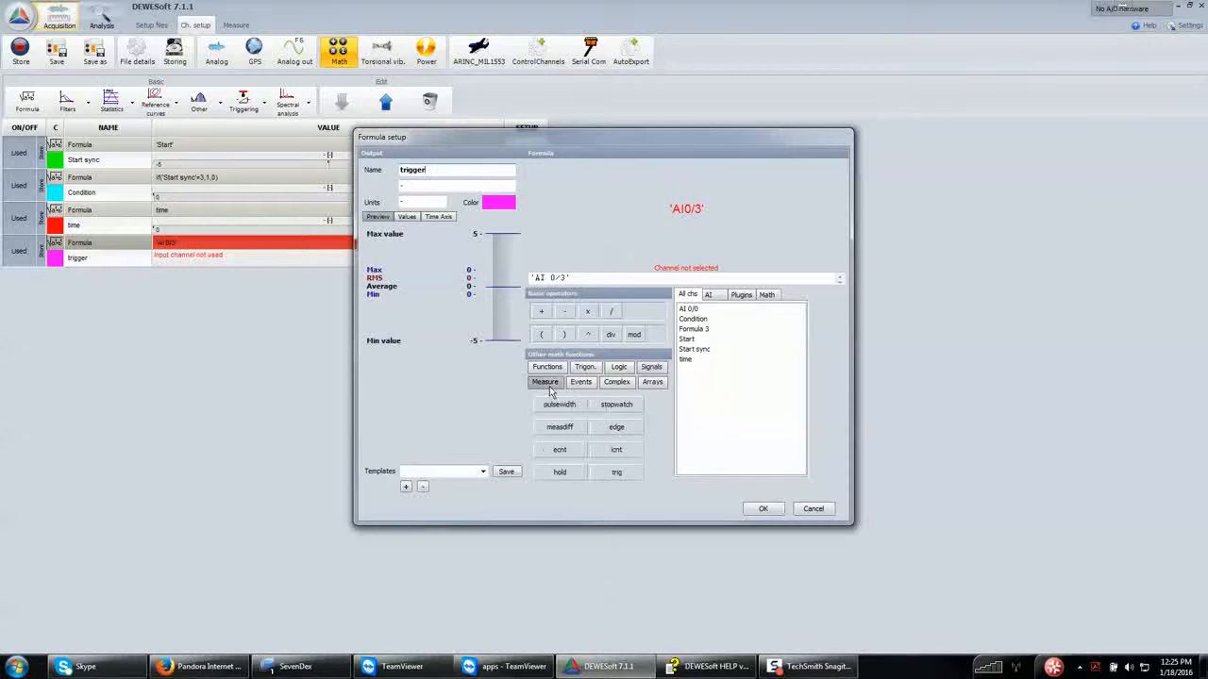
{"action": "left_click", "coordinate": [616, 472]}
{"action": "left_click_drag", "start_coordinate": [595, 279], "coordinate": [447, 279]}
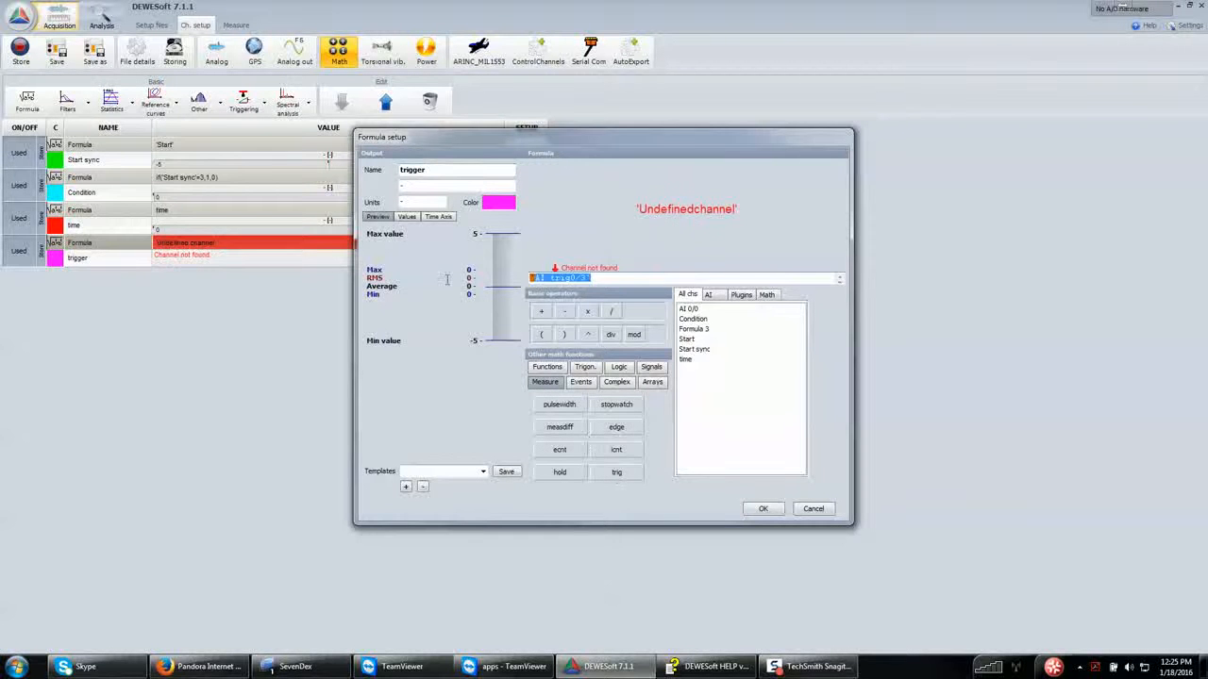
{"action": "key", "text": "Delete"}
{"action": "left_click", "coordinate": [623, 472]}
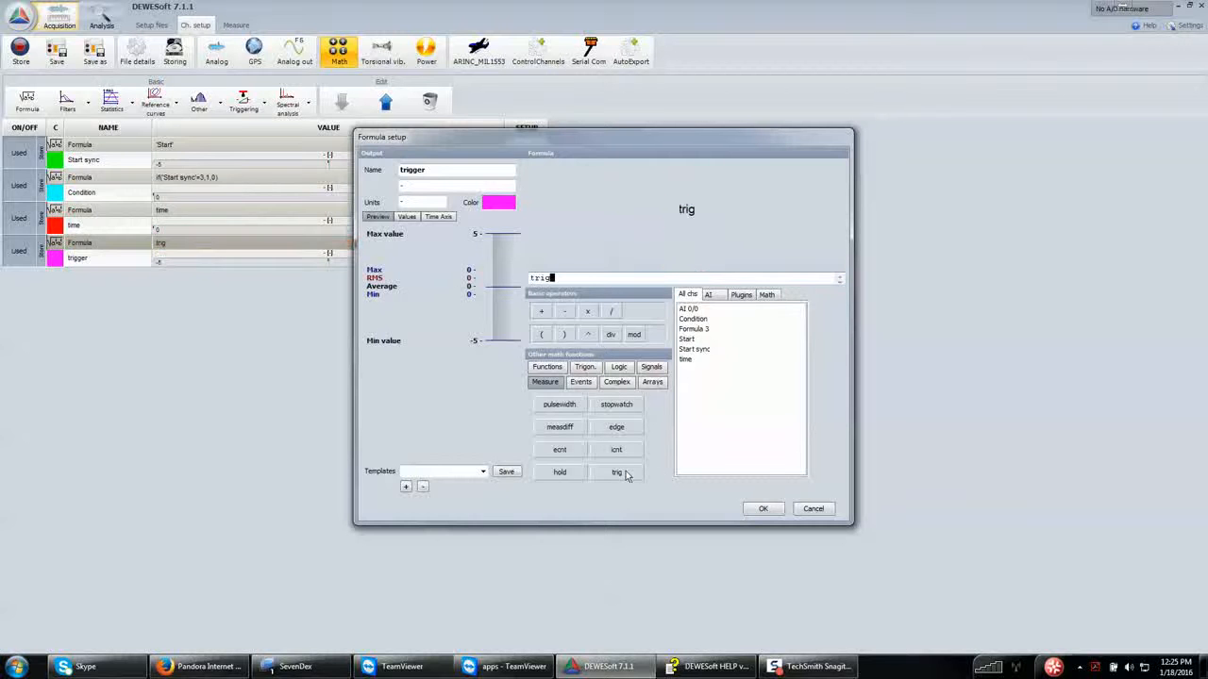
{"action": "left_click", "coordinate": [764, 511]}
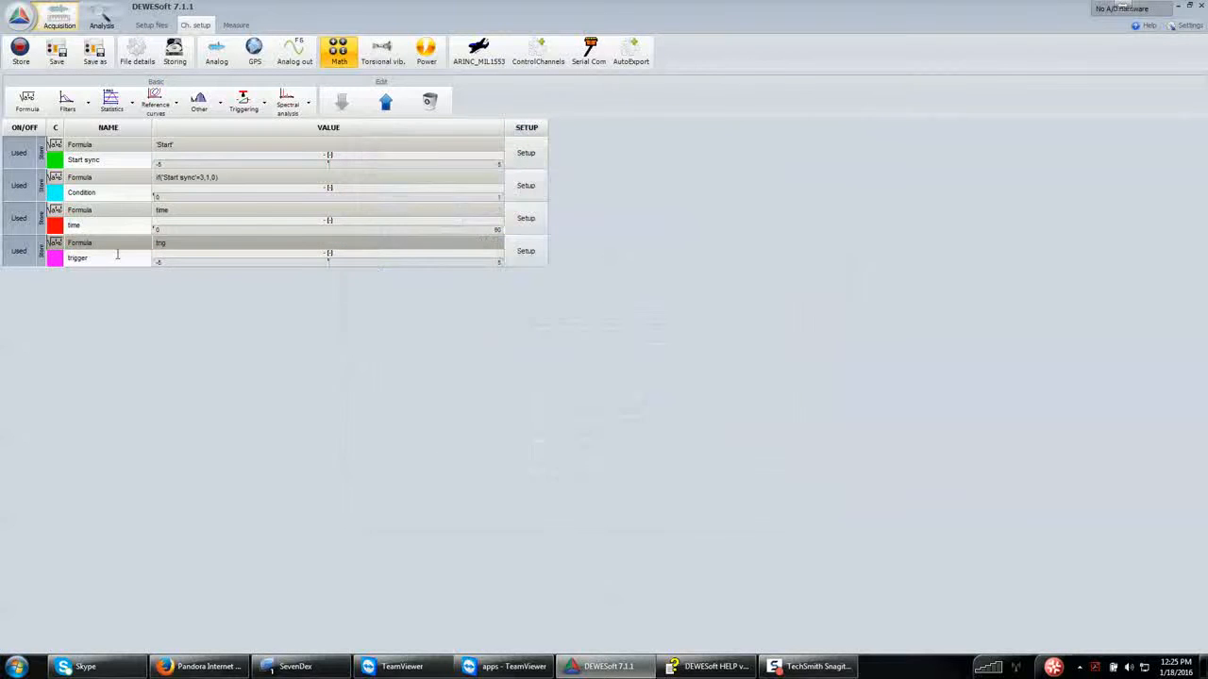
Step: Add a Latch math channel with trigger as the criteria channel and Actual as the output value
{"action": "left_click", "coordinate": [266, 108]}
{"action": "left_click", "coordinate": [265, 129]}
{"action": "left_click", "coordinate": [595, 181]}
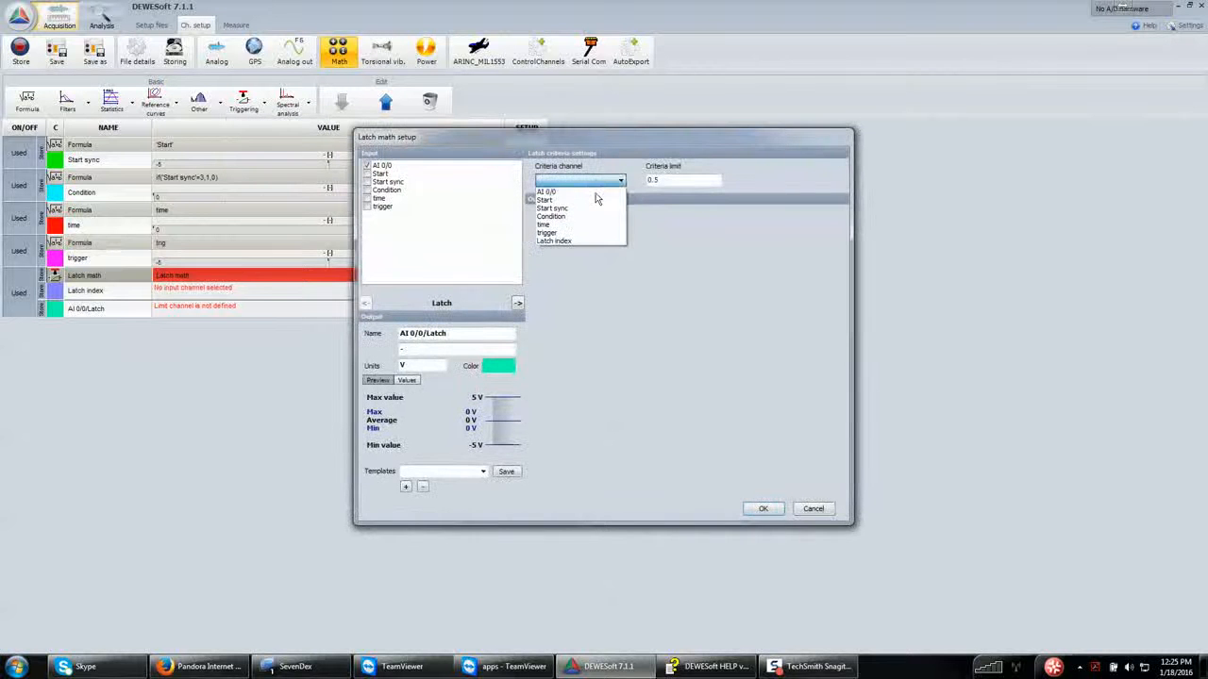
{"action": "left_click", "coordinate": [594, 234]}
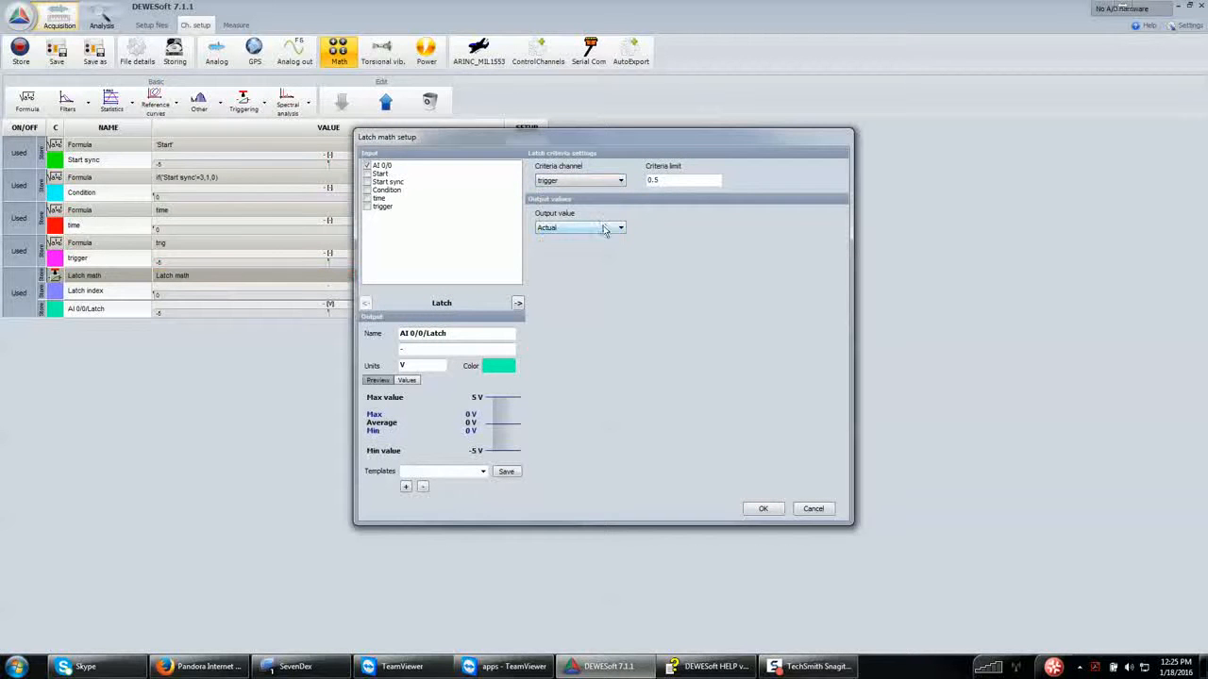
{"action": "left_click", "coordinate": [605, 228]}
{"action": "left_click", "coordinate": [549, 234]}
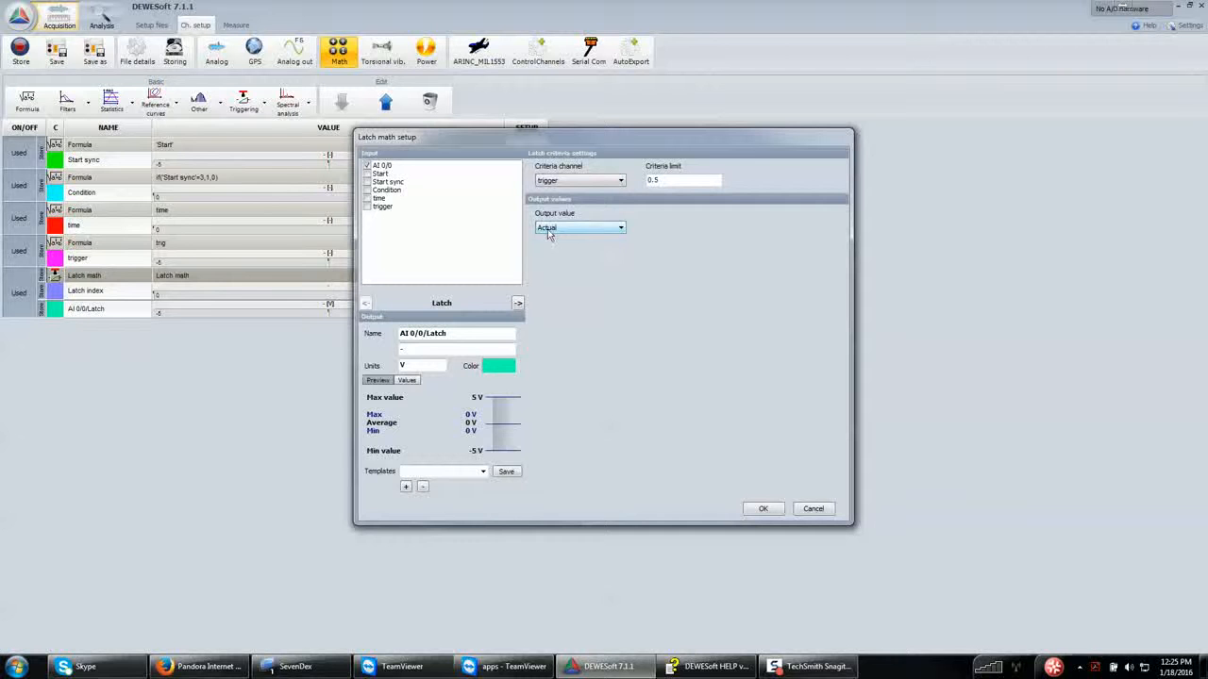
Step: Make time the latch input instead of AI 0/0 and accept the latch setup
{"action": "left_click", "coordinate": [368, 199]}
{"action": "left_click", "coordinate": [368, 166]}
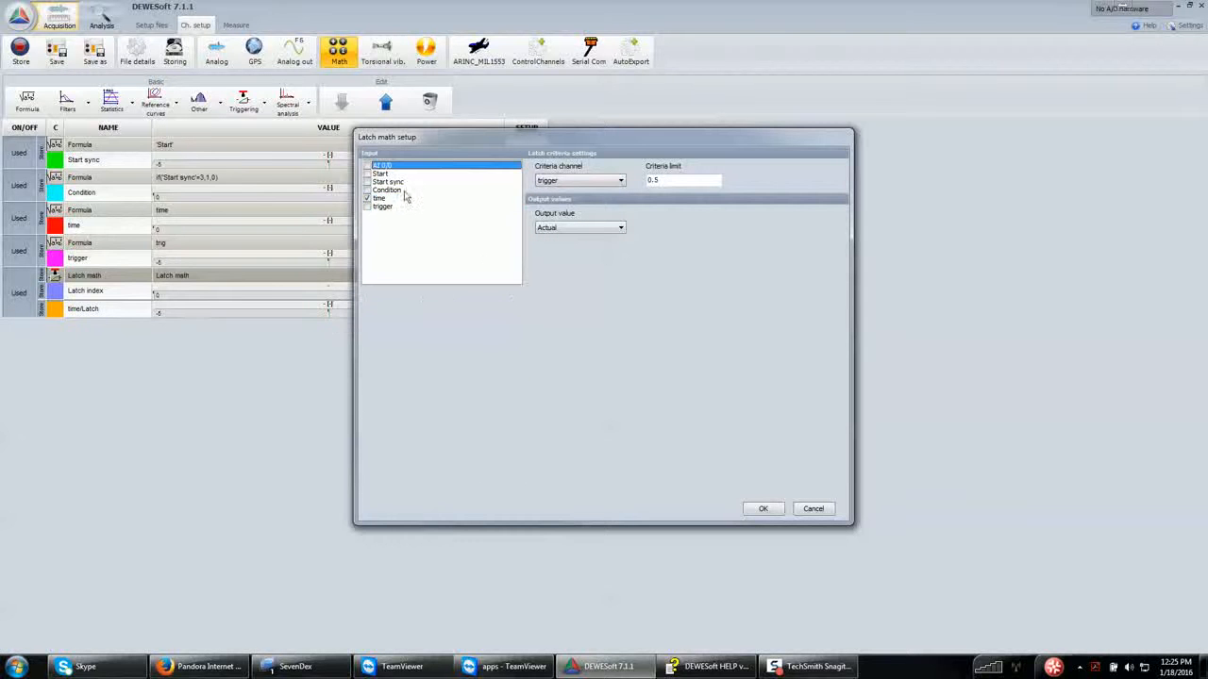
{"action": "left_click", "coordinate": [760, 510]}
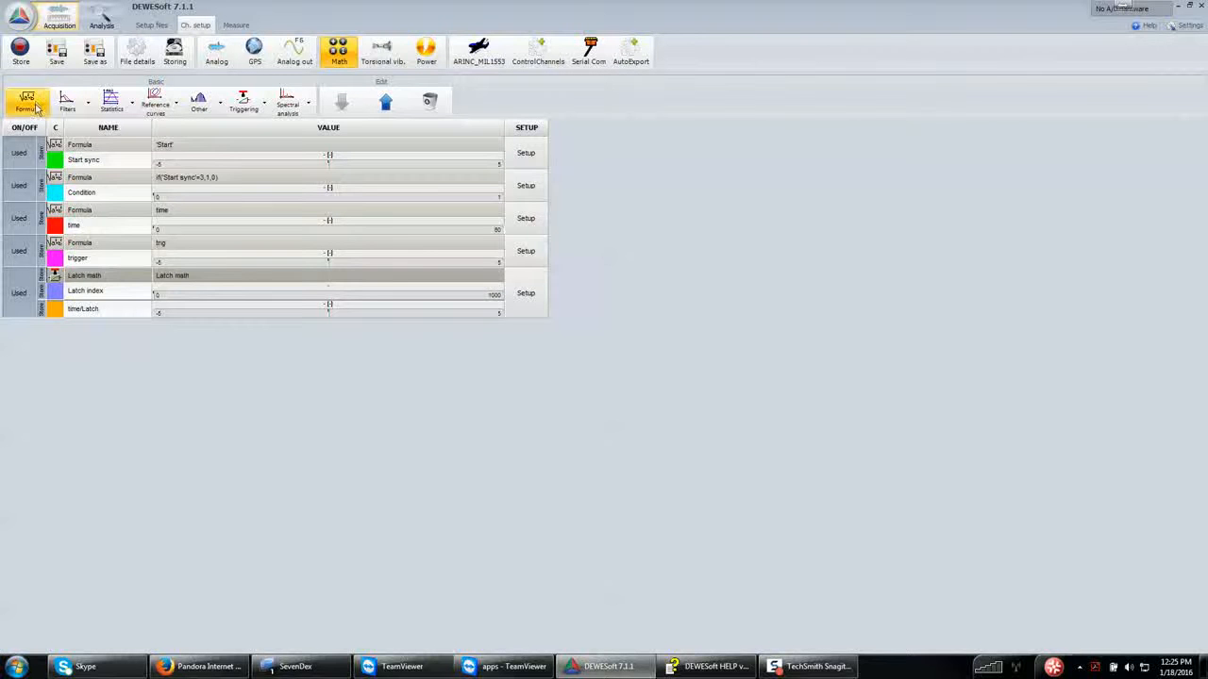
Step: Add a math formula channel named "Time elapsed" and clear its default expression
{"action": "left_click", "coordinate": [29, 103]}
{"action": "triple_click", "coordinate": [469, 172]}
{"action": "key", "text": "BackSpace"}
{"action": "type", "text": "Time elapsed"}
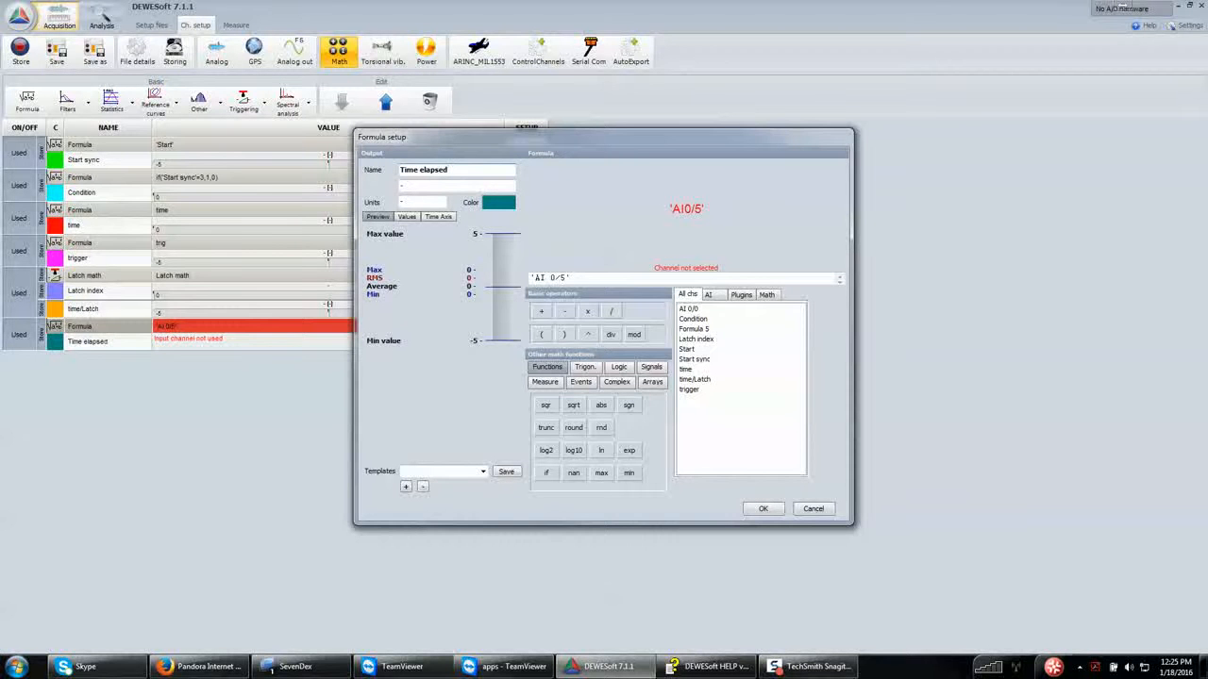
{"action": "triple_click", "coordinate": [592, 278]}
{"action": "key", "text": "BackSpace"}
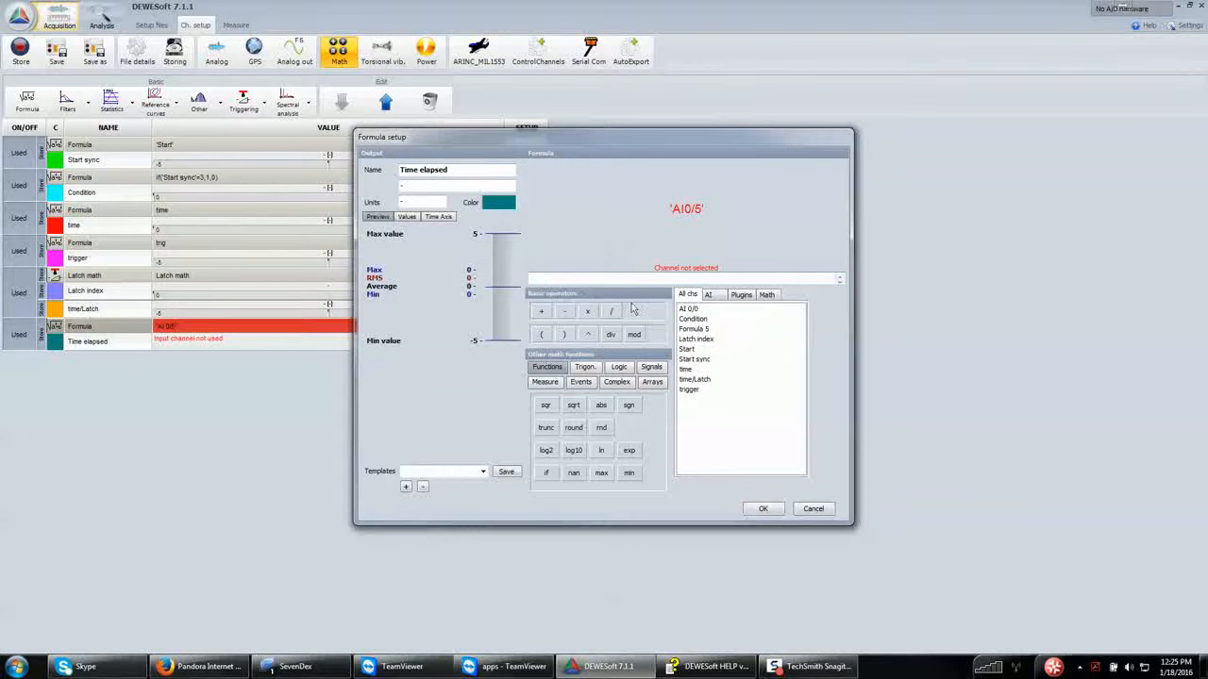
{"action": "double_click", "coordinate": [695, 381]}
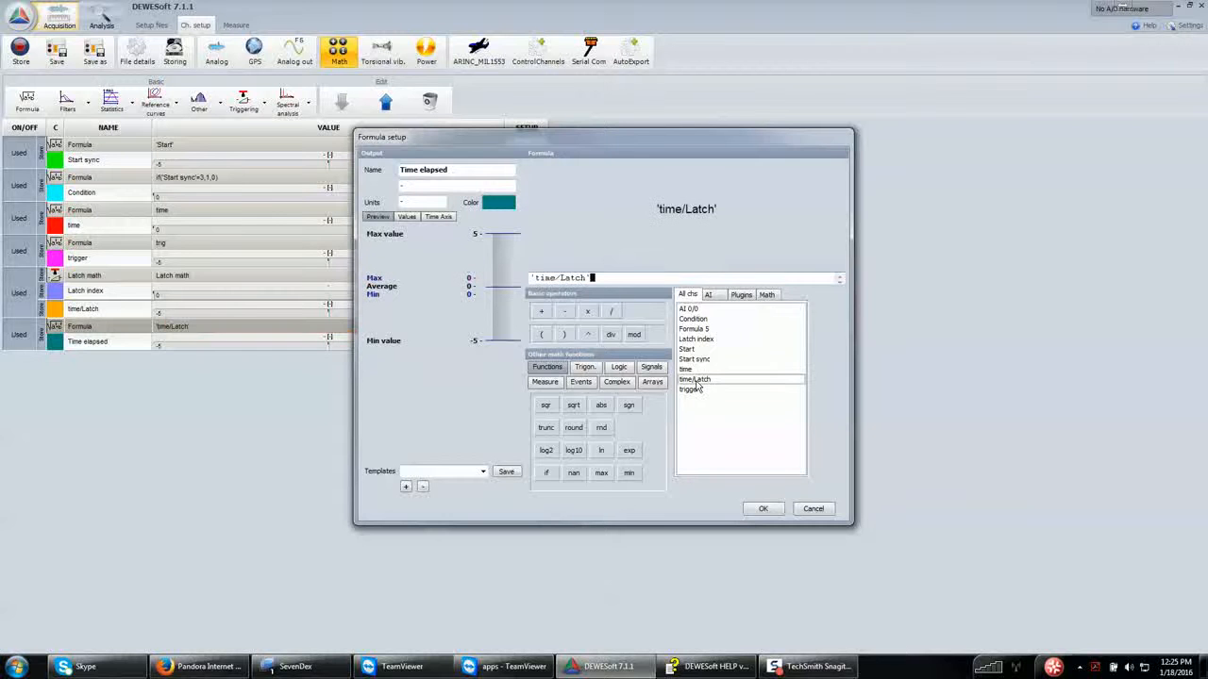
{"action": "type", "text": "-"}
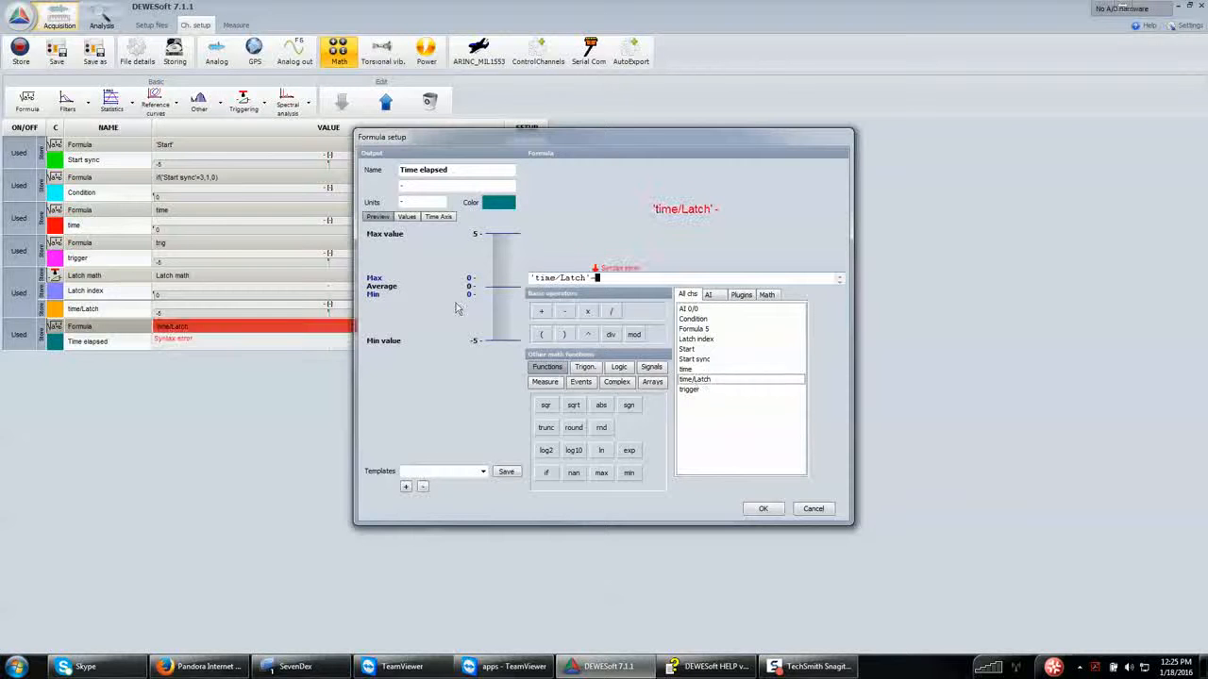
{"action": "key", "text": "BackSpace"}
{"action": "key", "text": "BackSpace"}
{"action": "key", "text": "BackSpace"}
{"action": "key", "text": "BackSpace"}
{"action": "key", "text": "BackSpace"}
{"action": "key", "text": "BackSpace"}
{"action": "key", "text": "BackSpace"}
{"action": "key", "text": "BackSpace"}
{"action": "key", "text": "BackSpace"}
{"action": "key", "text": "BackSpace"}
{"action": "key", "text": "BackSpace"}
{"action": "key", "text": "BackSpace"}
{"action": "key", "text": "BackSpace"}
{"action": "key", "text": "BackSpace"}
Step: Set the Time elapsed expression to 'time'-'time/Latch' and accept the formula
{"action": "double_click", "coordinate": [686, 369]}
{"action": "type", "text": "-"}
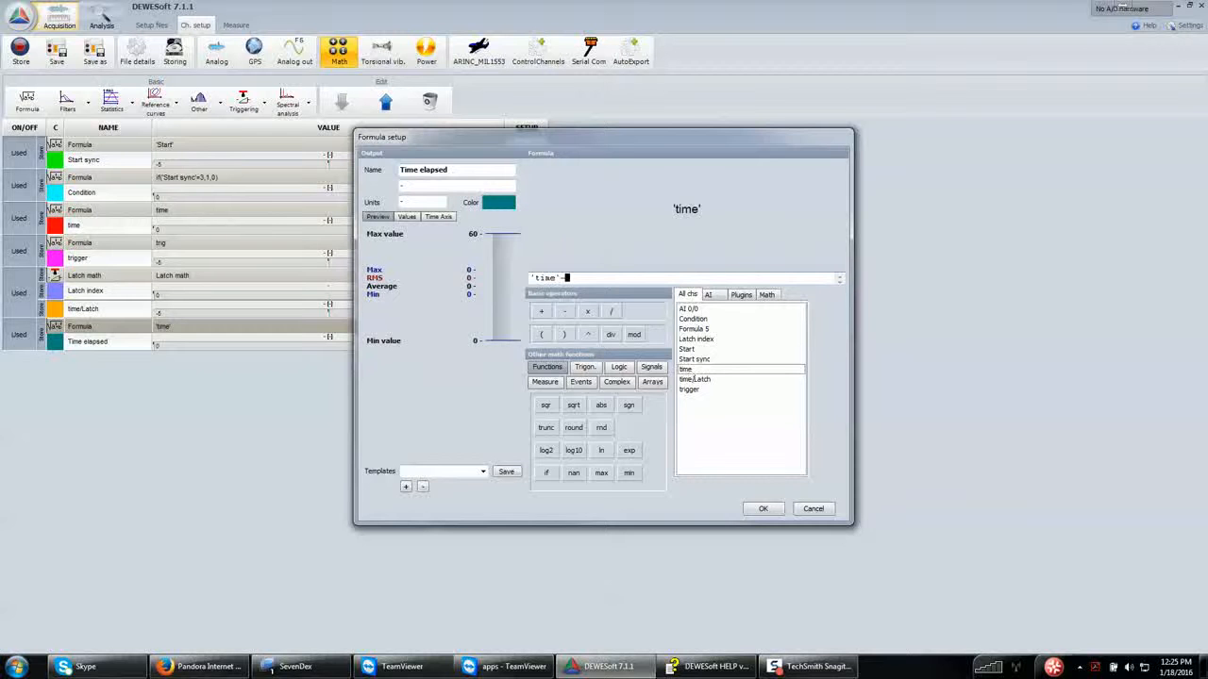
{"action": "double_click", "coordinate": [696, 379]}
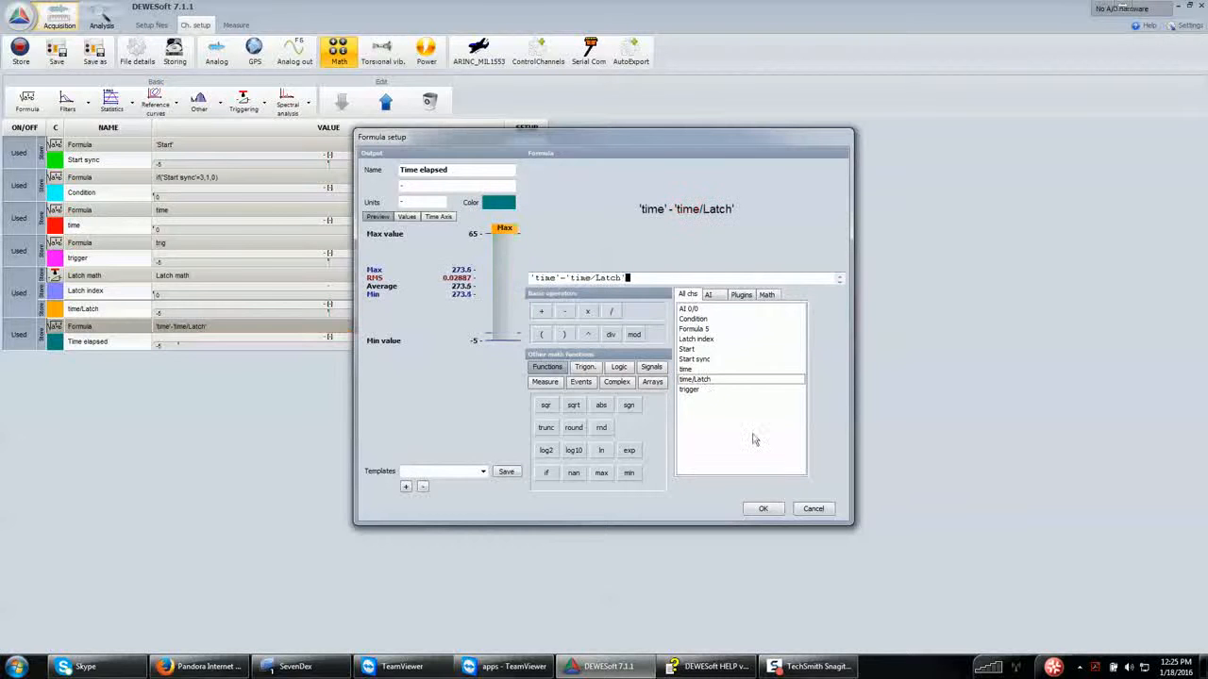
{"action": "left_click", "coordinate": [765, 509]}
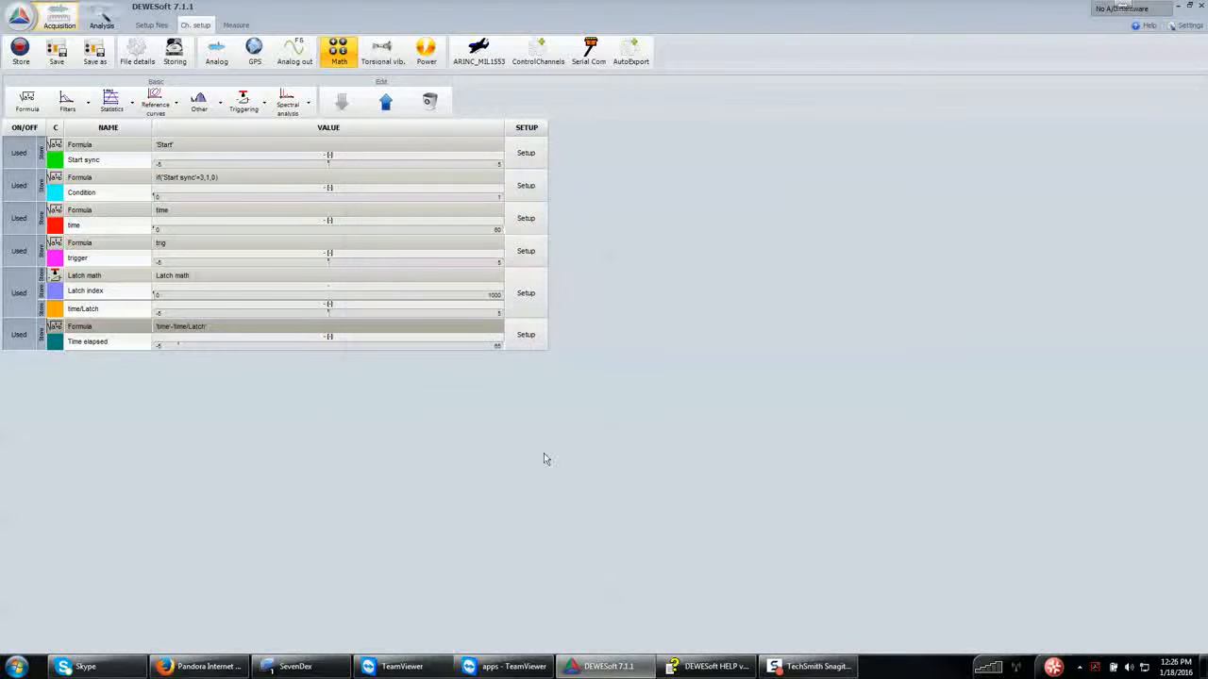
Step: In the storing settings, turn off Stop storing after and enable Create a multifile
{"action": "left_click", "coordinate": [185, 60]}
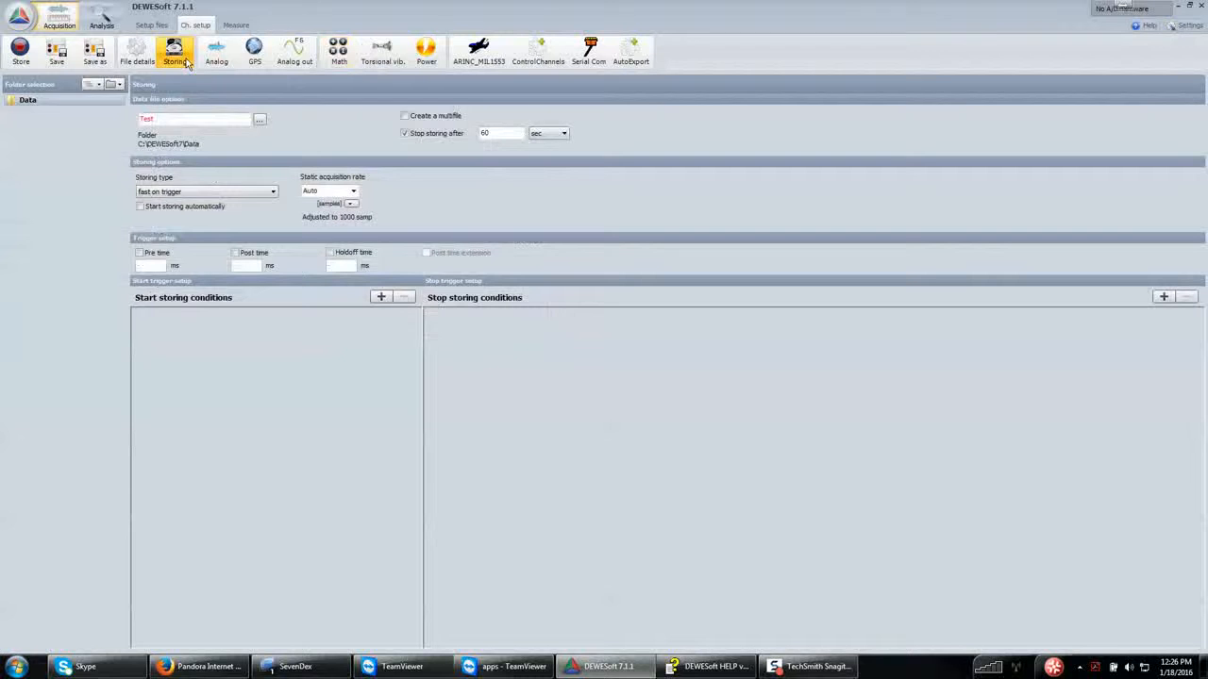
{"action": "left_click", "coordinate": [412, 139]}
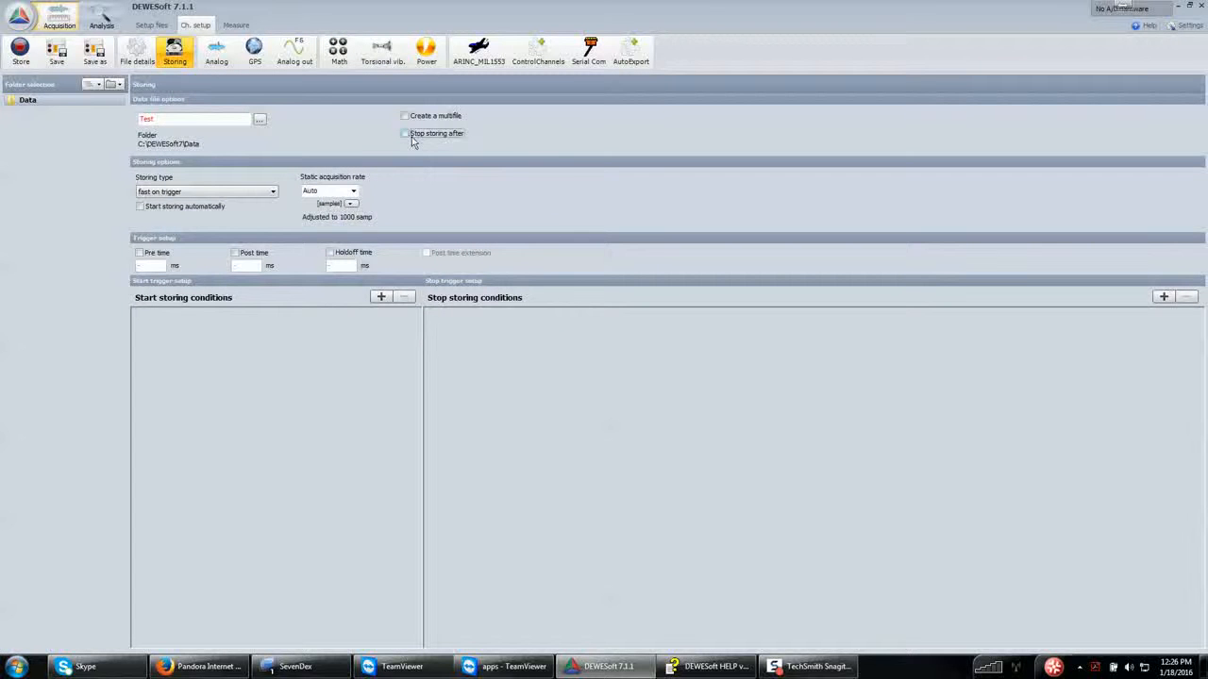
{"action": "left_click", "coordinate": [406, 116]}
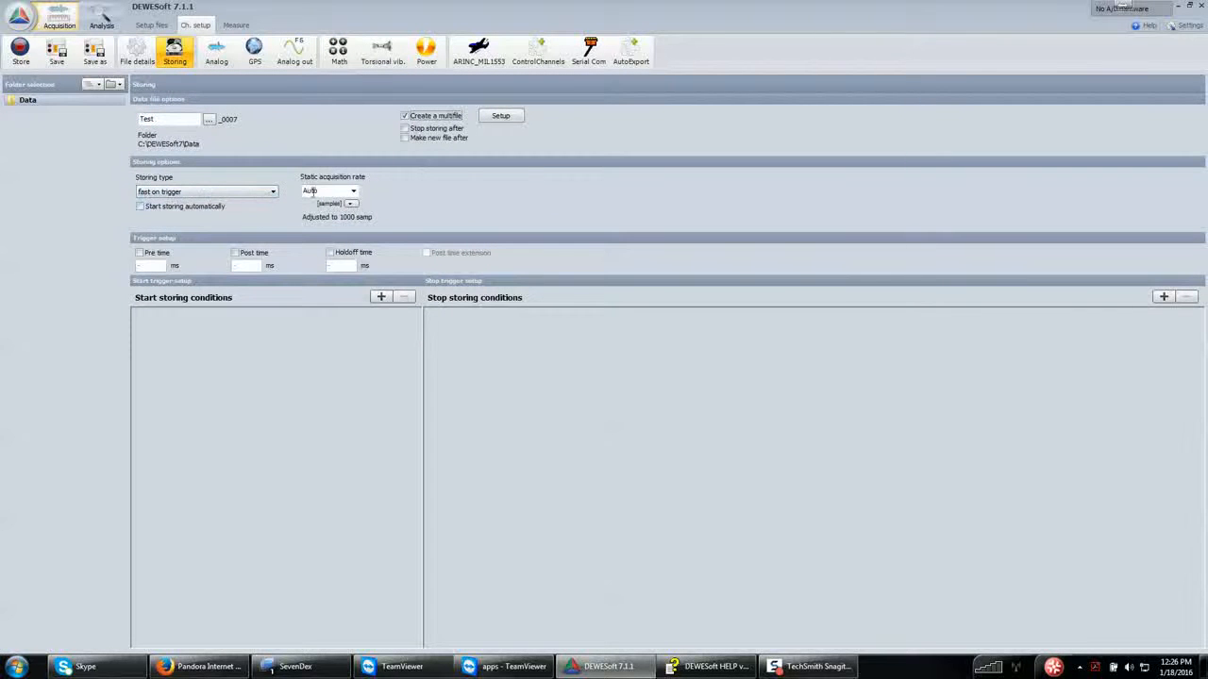
Step: Enable the trigger's pre time and set it to 10000 ms
{"action": "left_click", "coordinate": [151, 254]}
{"action": "double_click", "coordinate": [161, 265]}
{"action": "type", "text": "10000"}
Step: Add a start storing condition that triggers on a positive simple edge of the Condition channel at level 0.5
{"action": "left_click", "coordinate": [382, 298]}
{"action": "left_click", "coordinate": [362, 323]}
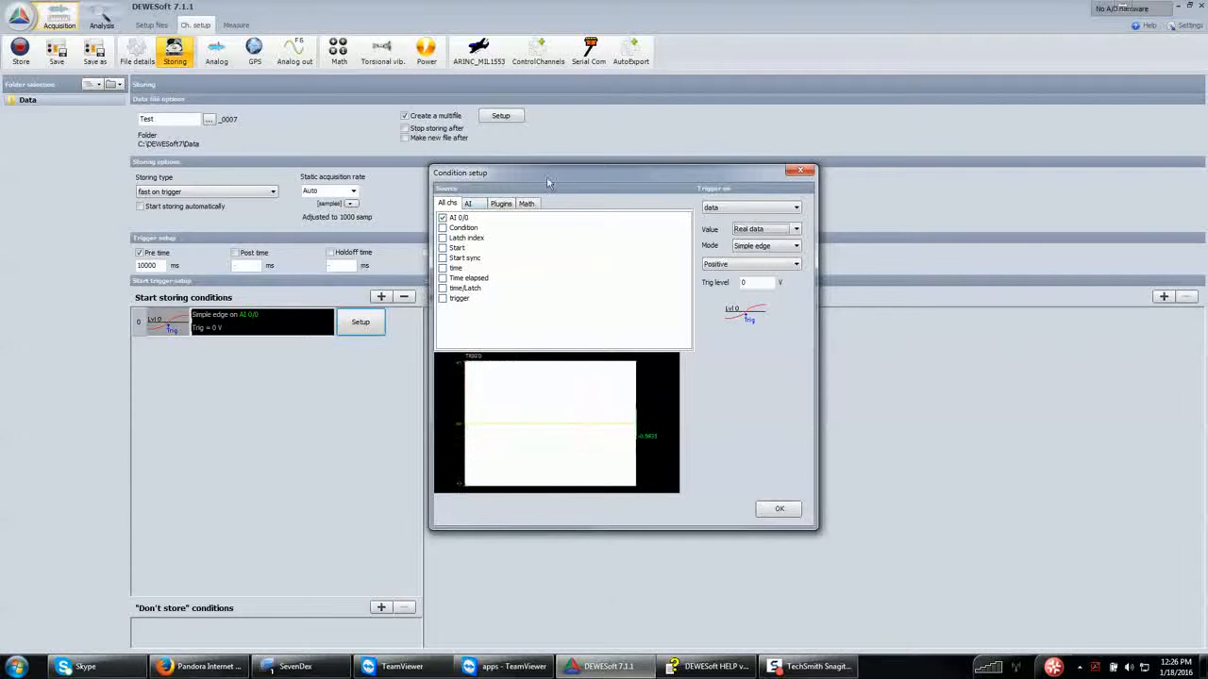
{"action": "left_click_drag", "start_coordinate": [548, 175], "coordinate": [567, 213]}
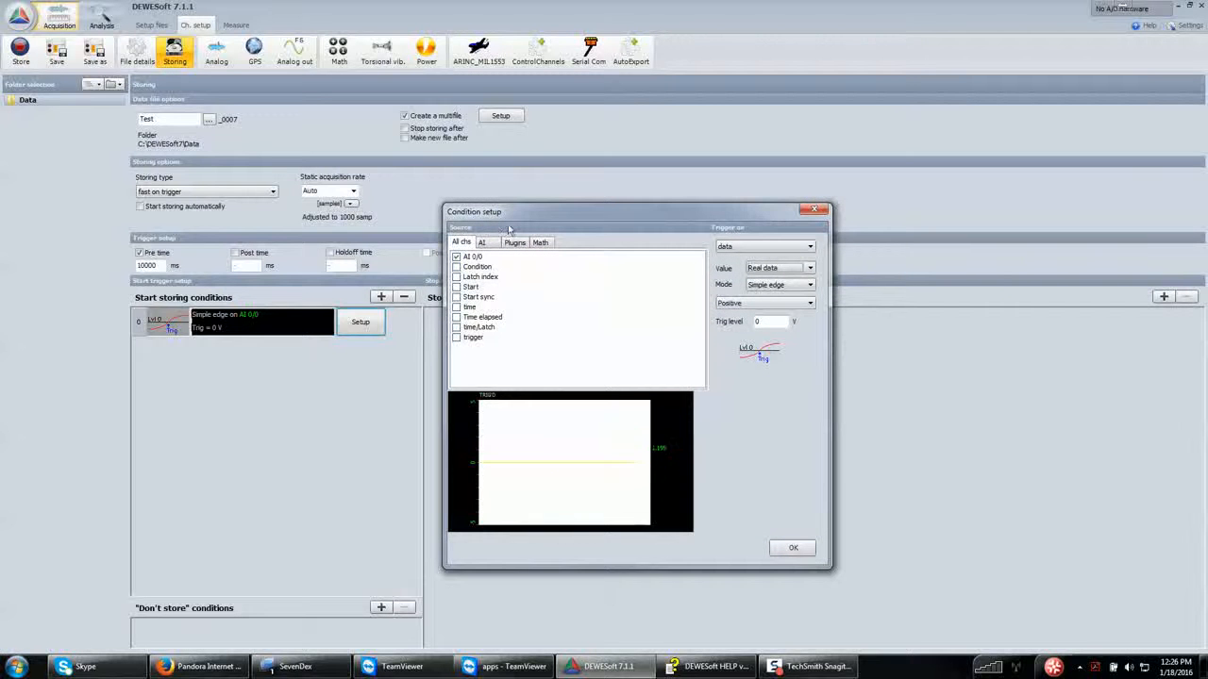
{"action": "left_click_drag", "start_coordinate": [514, 219], "coordinate": [511, 212]}
{"action": "left_click", "coordinate": [453, 261]}
{"action": "left_click", "coordinate": [767, 314]}
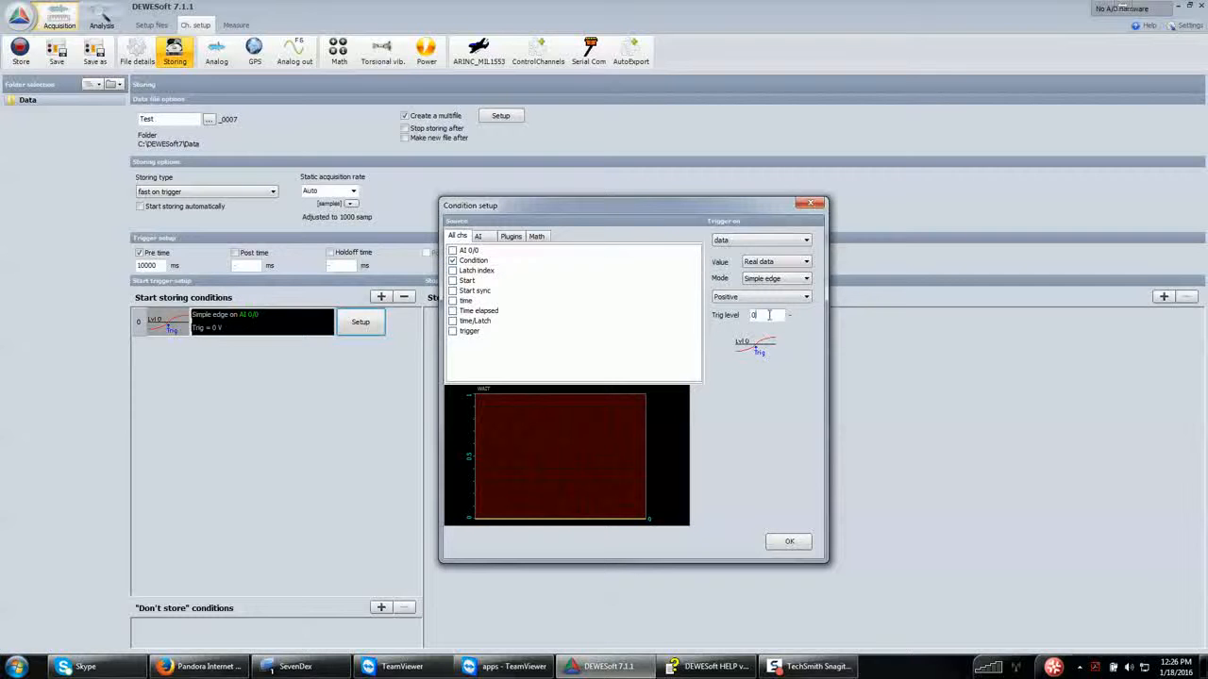
{"action": "type", "text": ".5"}
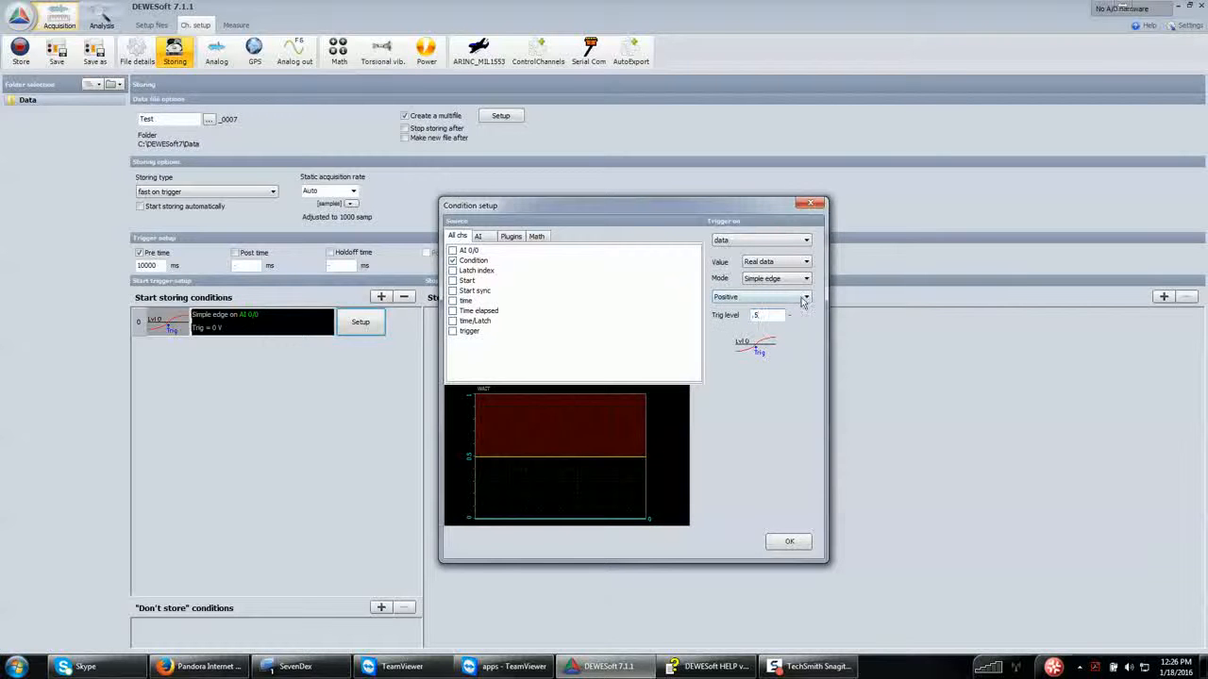
{"action": "left_click", "coordinate": [783, 541]}
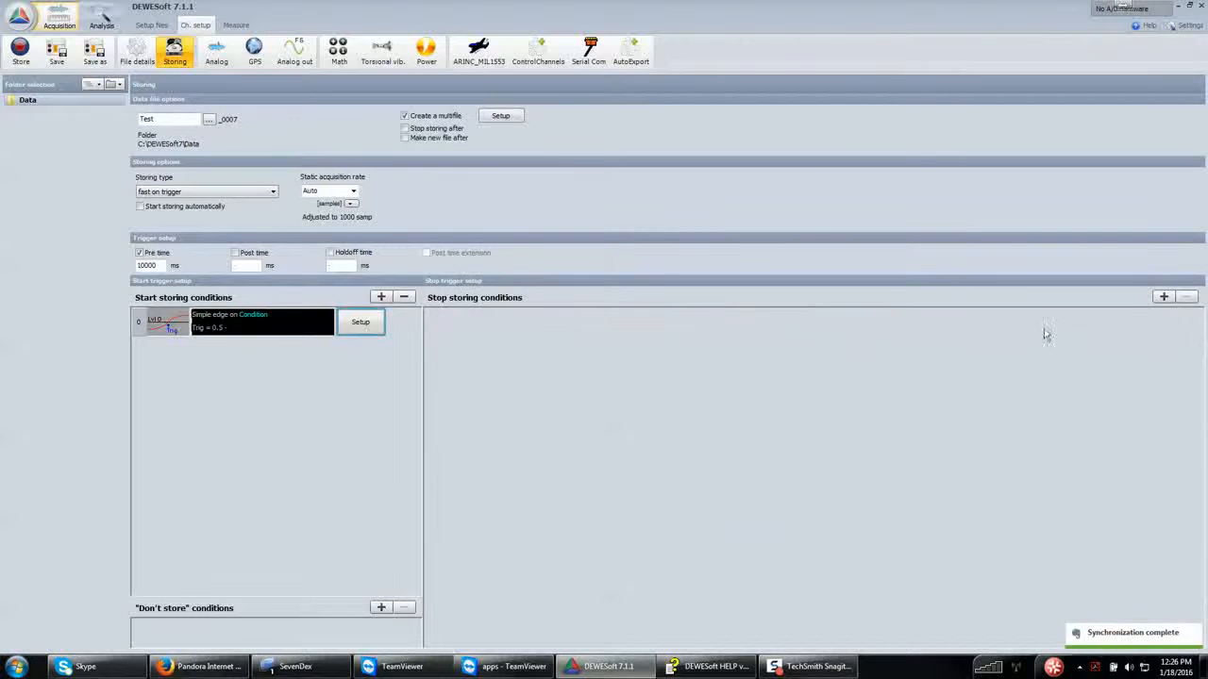
Step: Add a stop storing condition with a relative time trigger 70 s after the start trigger
{"action": "left_click", "coordinate": [1163, 296]}
{"action": "left_click", "coordinate": [654, 323]}
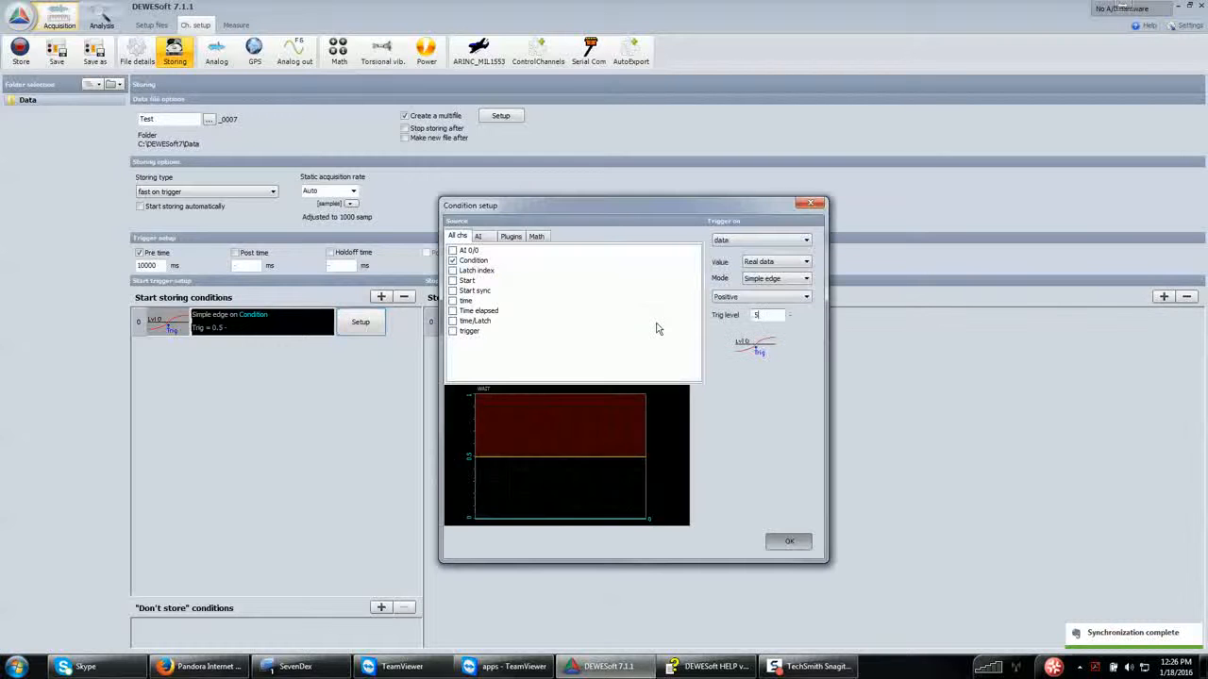
{"action": "left_click", "coordinate": [769, 240]}
{"action": "left_click", "coordinate": [776, 266]}
{"action": "left_click", "coordinate": [777, 311]}
{"action": "left_click", "coordinate": [769, 341]}
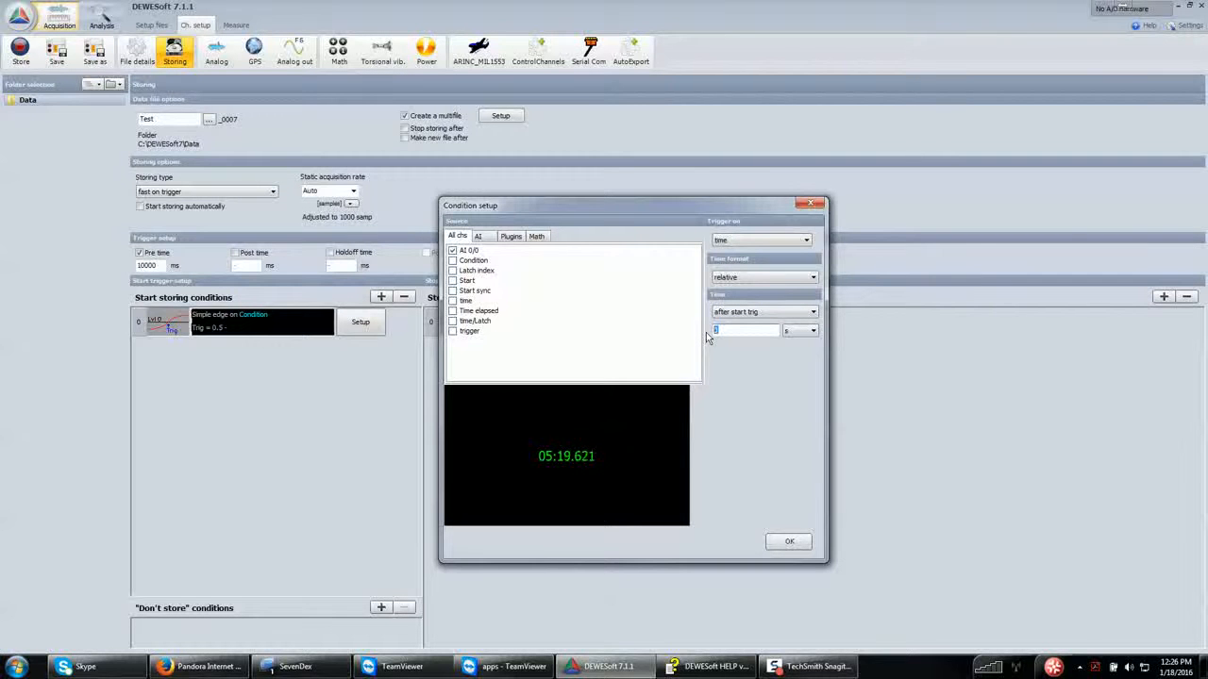
{"action": "type", "text": "70"}
{"action": "left_click", "coordinate": [788, 542]}
{"action": "left_click", "coordinate": [786, 541]}
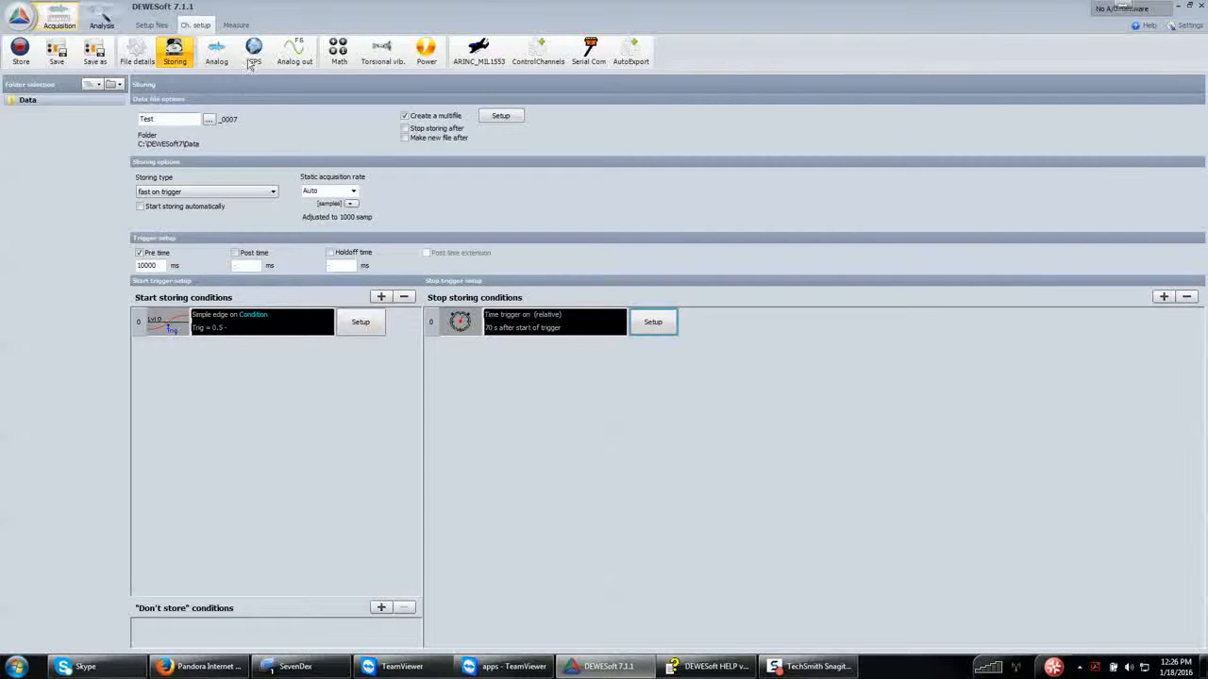
Step: Open the measurement overview and delete its default digital meters in design mode
{"action": "left_click", "coordinate": [237, 25]}
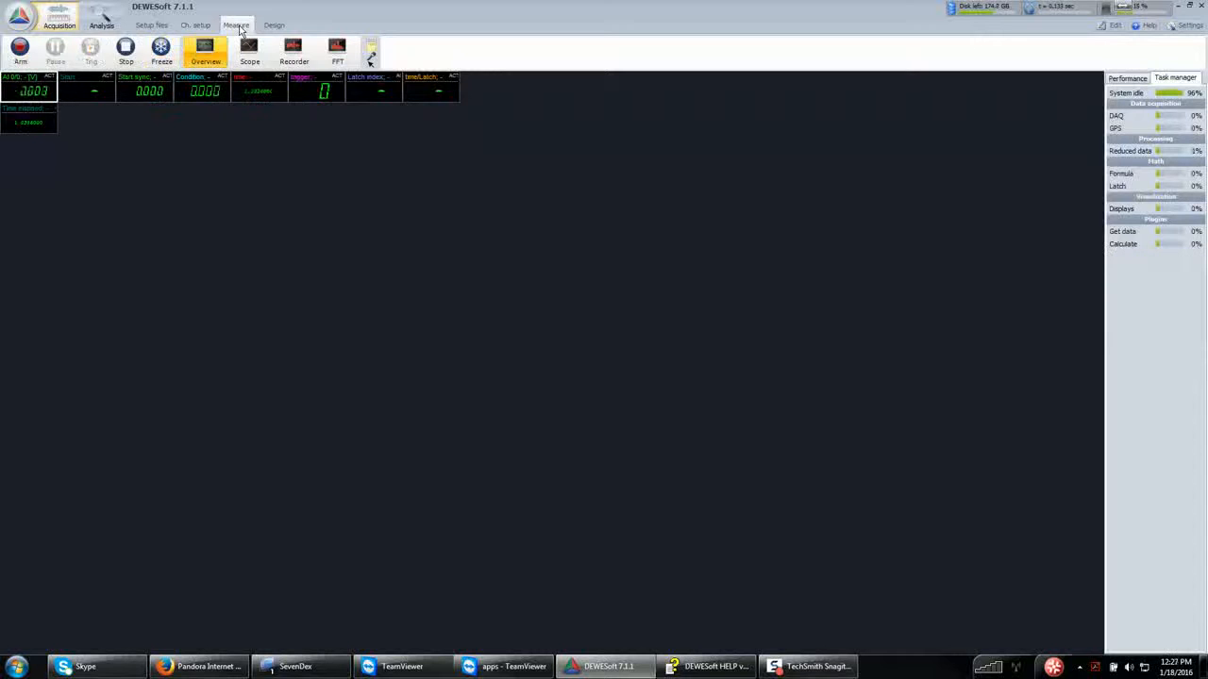
{"action": "left_click", "coordinate": [439, 97]}
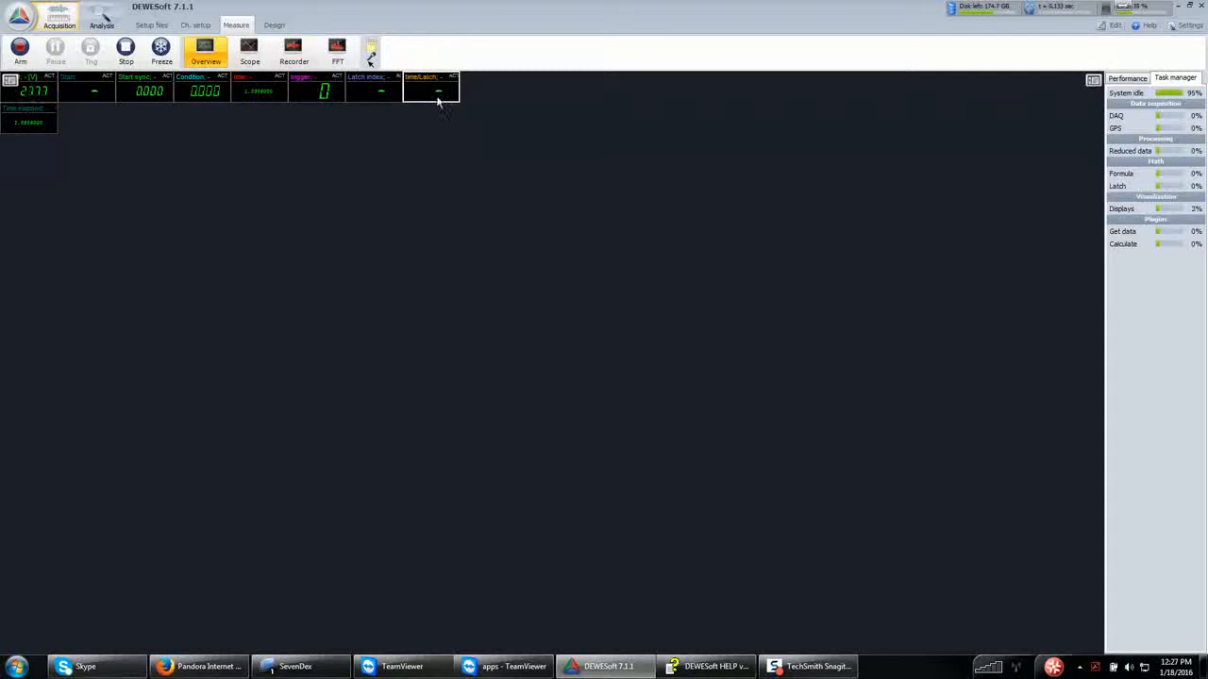
{"action": "left_click", "coordinate": [274, 25]}
{"action": "key", "text": "Delete"}
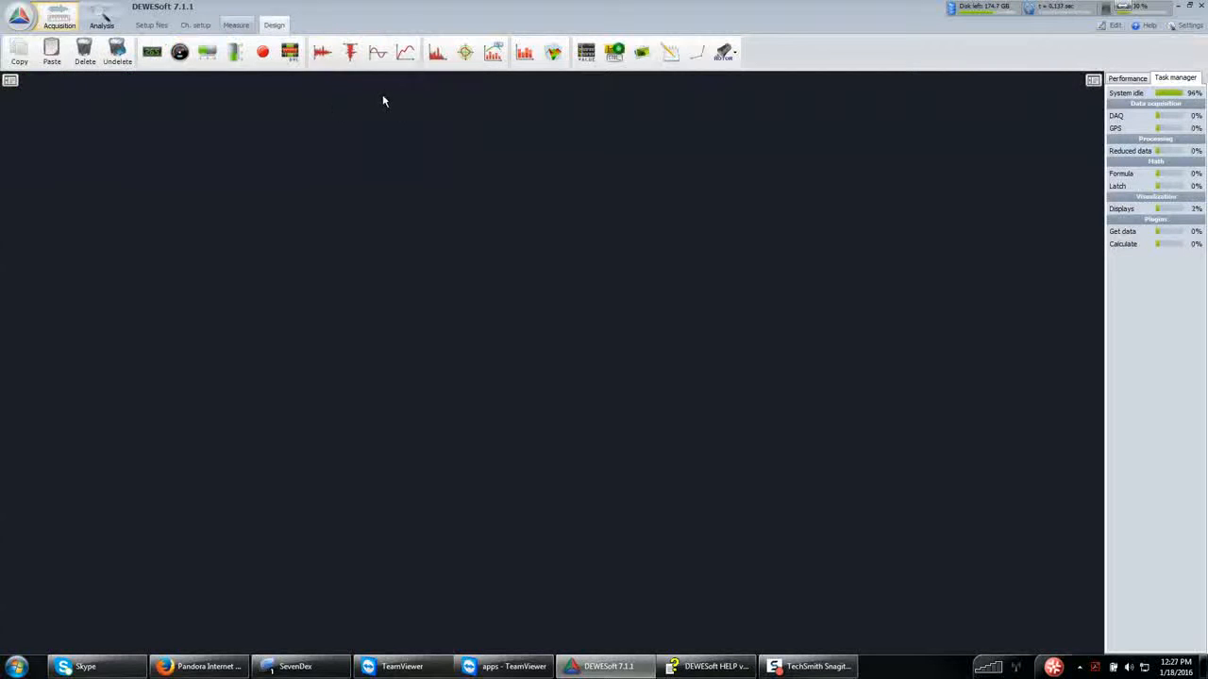
Step: Add a digital meter in the display's upper-left corner, enlarge it and assign the Start sync channel
{"action": "left_click", "coordinate": [152, 51]}
{"action": "left_click_drag", "start_coordinate": [54, 101], "coordinate": [218, 160]}
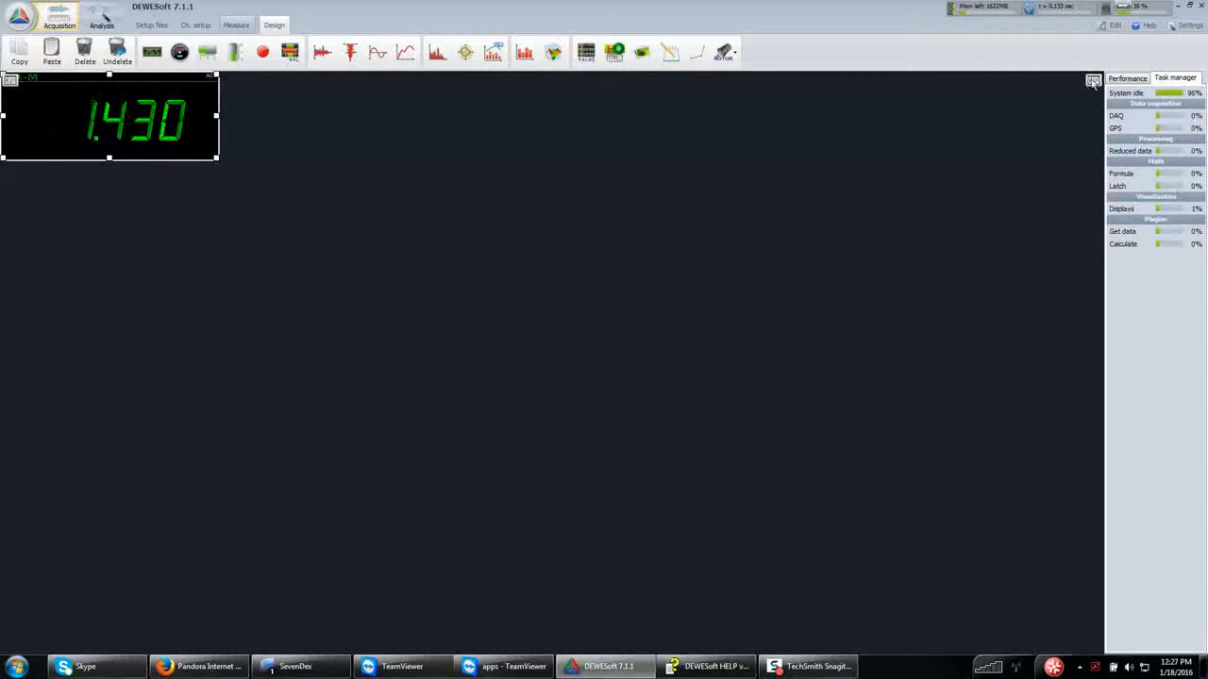
{"action": "left_click", "coordinate": [1093, 82]}
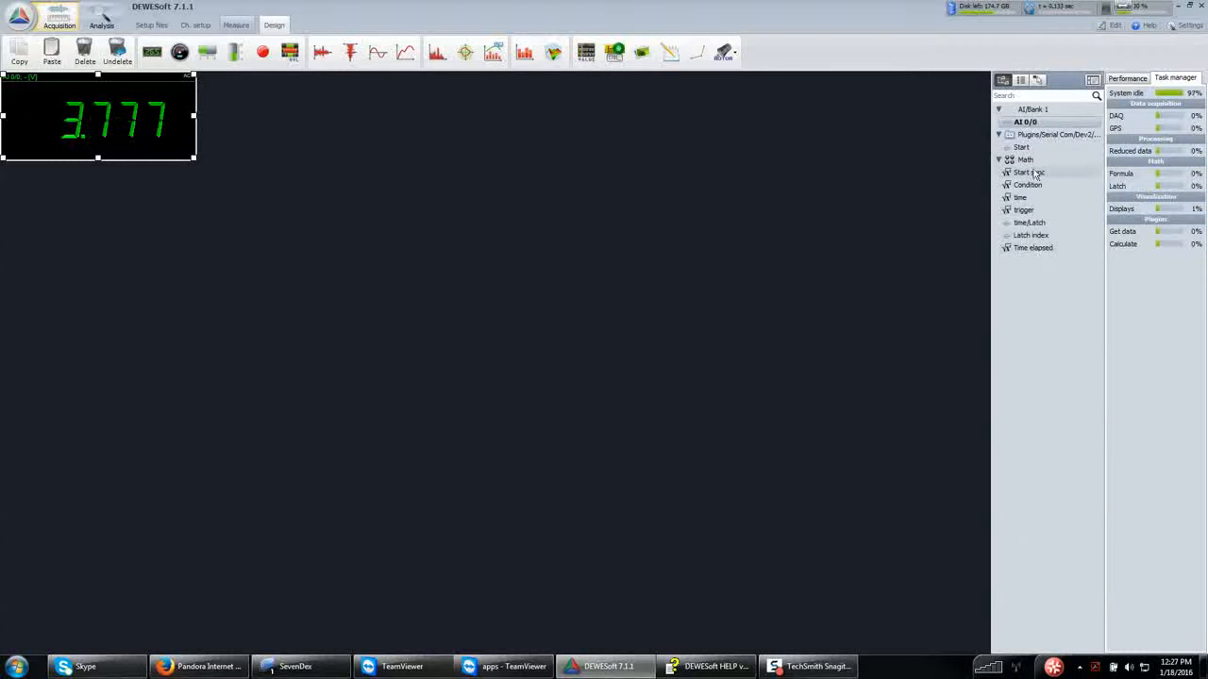
{"action": "left_click", "coordinate": [1043, 175]}
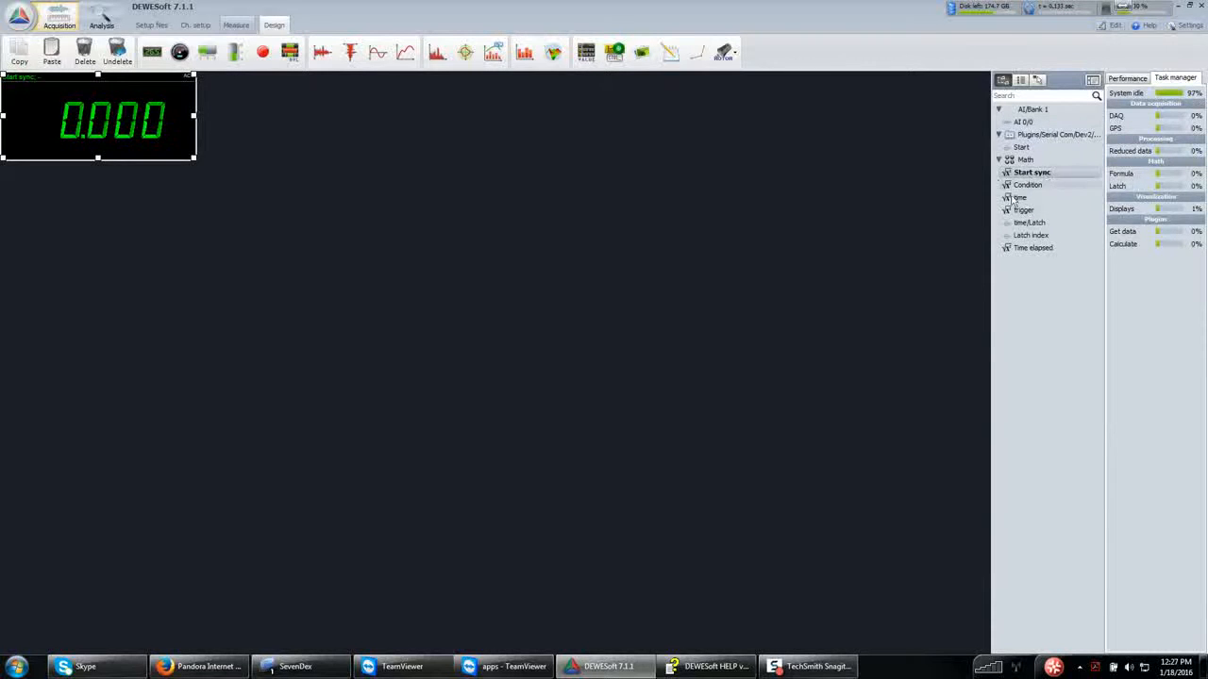
Step: Add a second enlarged digital meter to the right of the Start sync meter and assign the Condition channel
{"action": "left_click", "coordinate": [153, 53]}
{"action": "left_click_drag", "start_coordinate": [31, 92], "coordinate": [744, 160]}
{"action": "left_click", "coordinate": [1030, 186]}
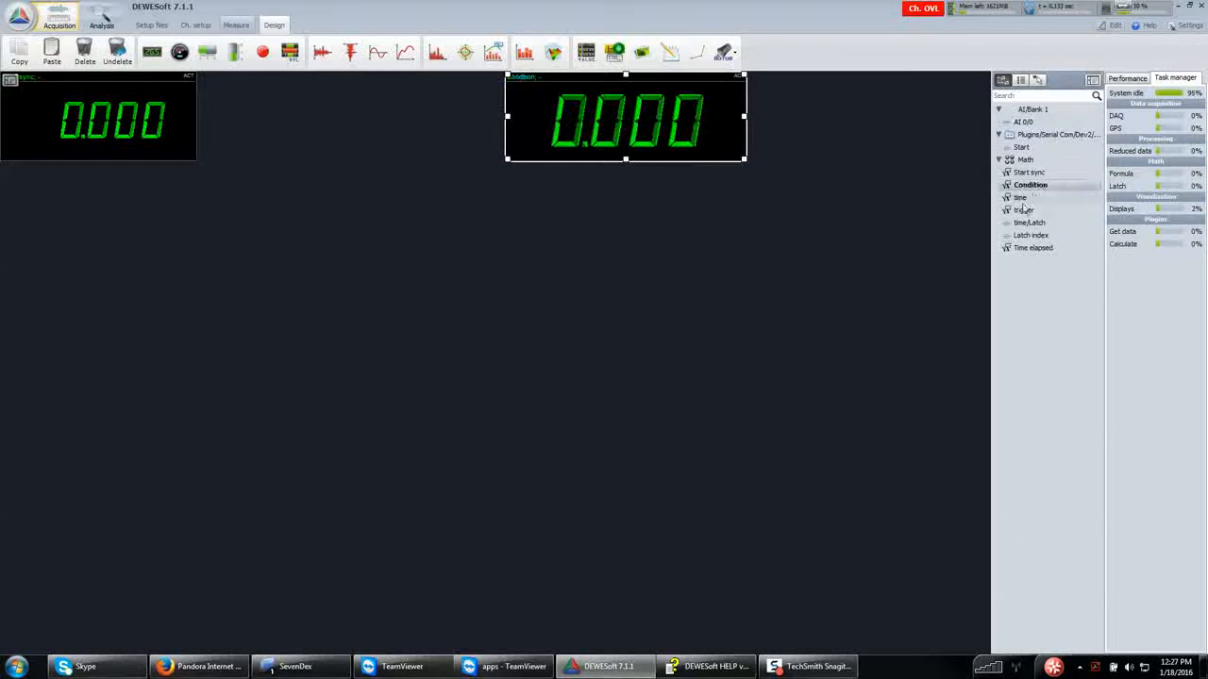
Step: Add an indicator lamp below the Condition meter, size it to the meter's width and assign the Condition channel
{"action": "left_click", "coordinate": [262, 52]}
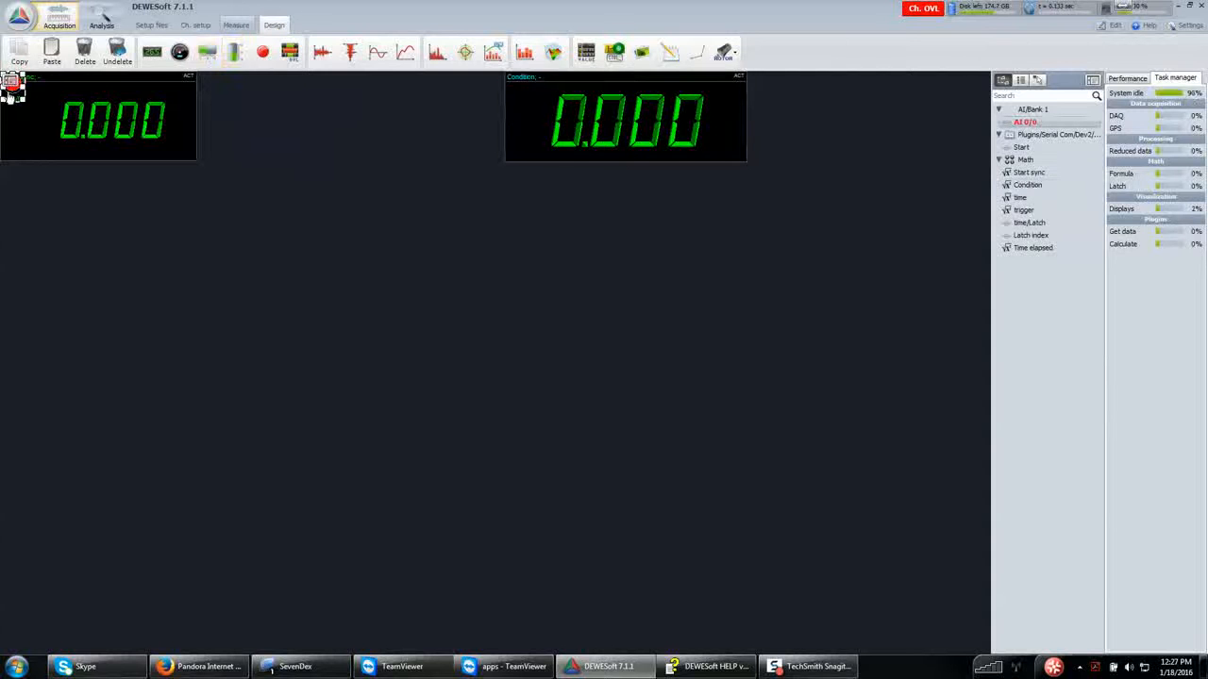
{"action": "left_click_drag", "start_coordinate": [28, 127], "coordinate": [598, 205]}
{"action": "left_click_drag", "start_coordinate": [661, 250], "coordinate": [746, 289]}
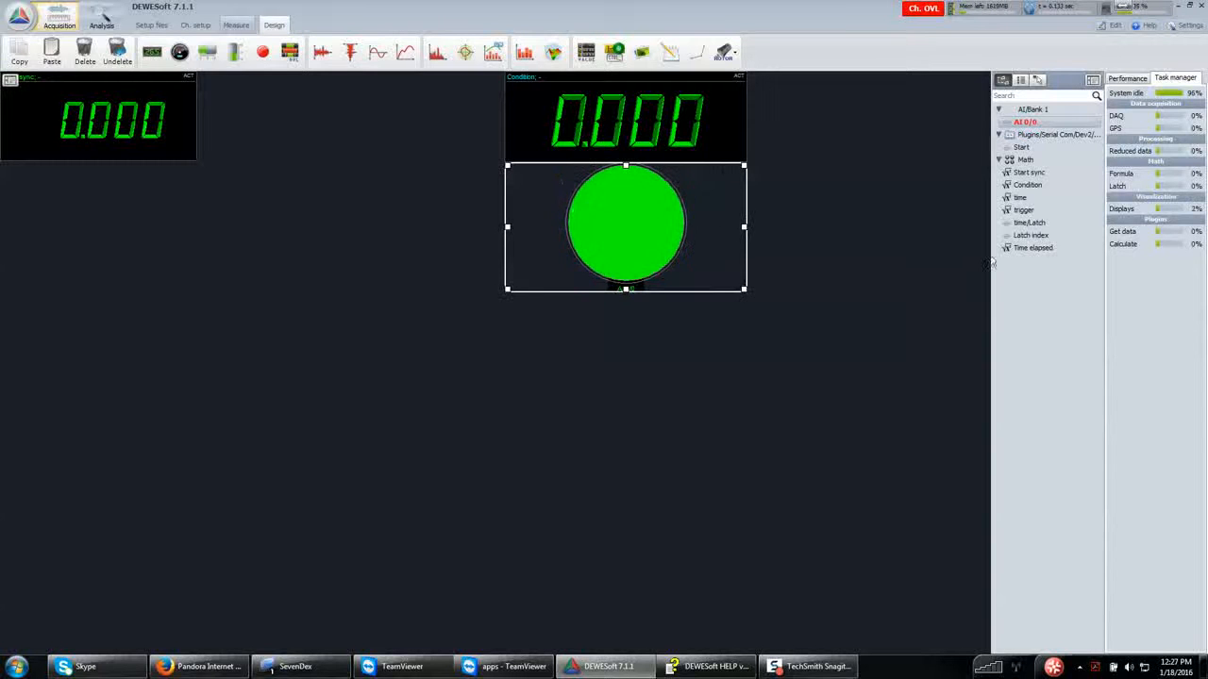
{"action": "left_click", "coordinate": [1029, 185]}
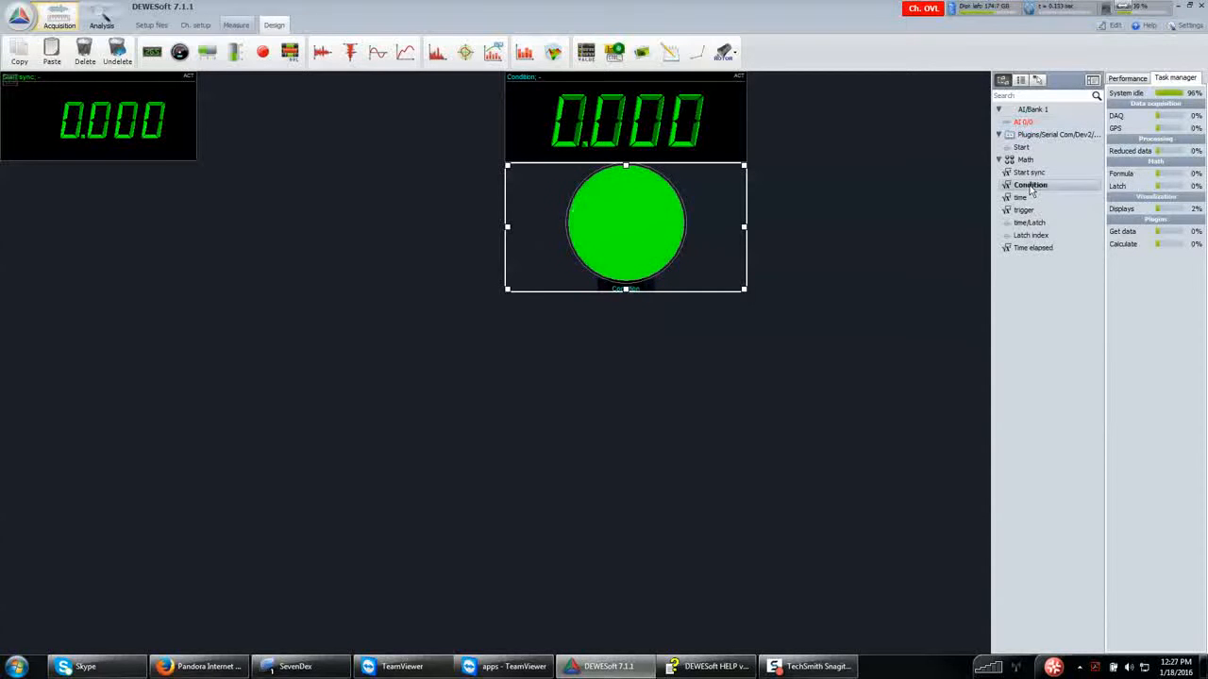
Step: Add an indicator lamp below the Start sync meter and set its display value to Storing
{"action": "left_click_drag", "start_coordinate": [262, 53], "coordinate": [196, 321]}
{"action": "left_click", "coordinate": [11, 82]}
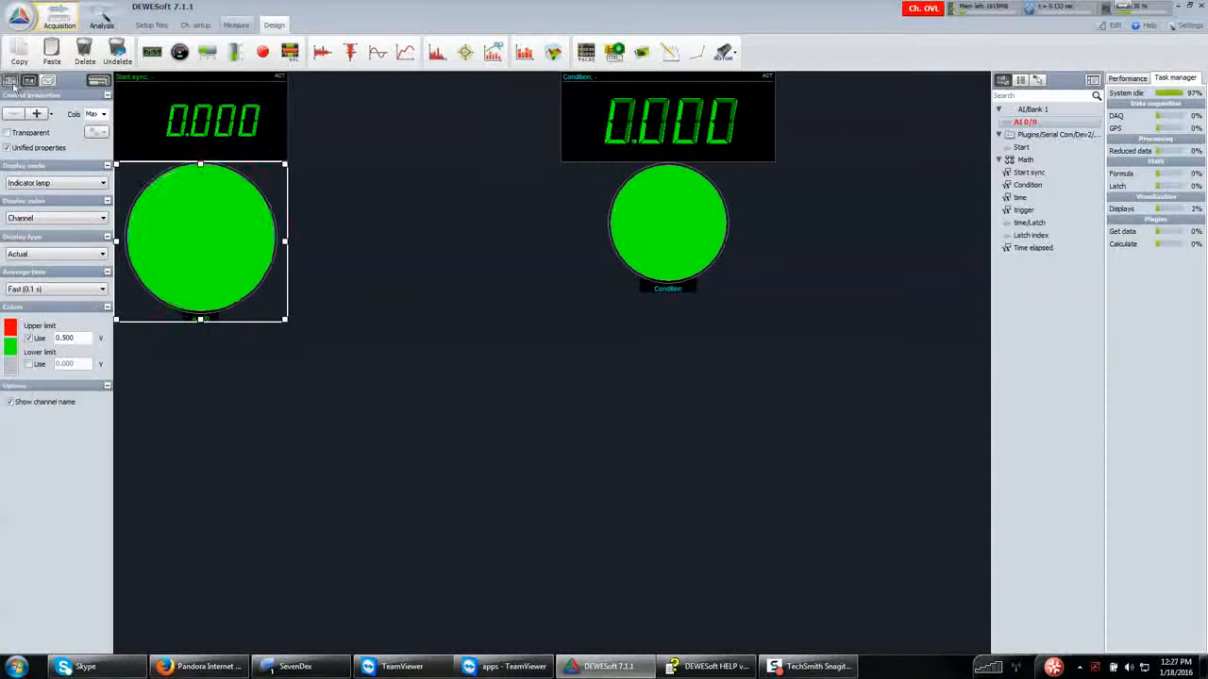
{"action": "left_click", "coordinate": [47, 219]}
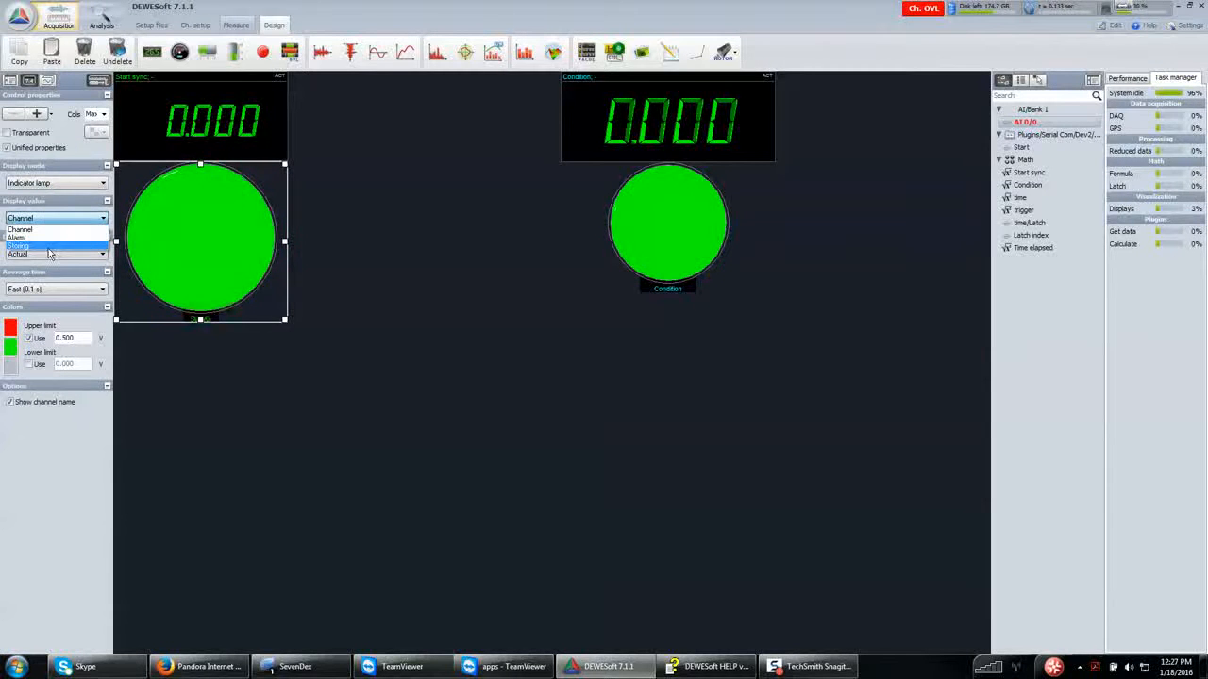
{"action": "left_click", "coordinate": [48, 247]}
{"action": "left_click", "coordinate": [422, 298]}
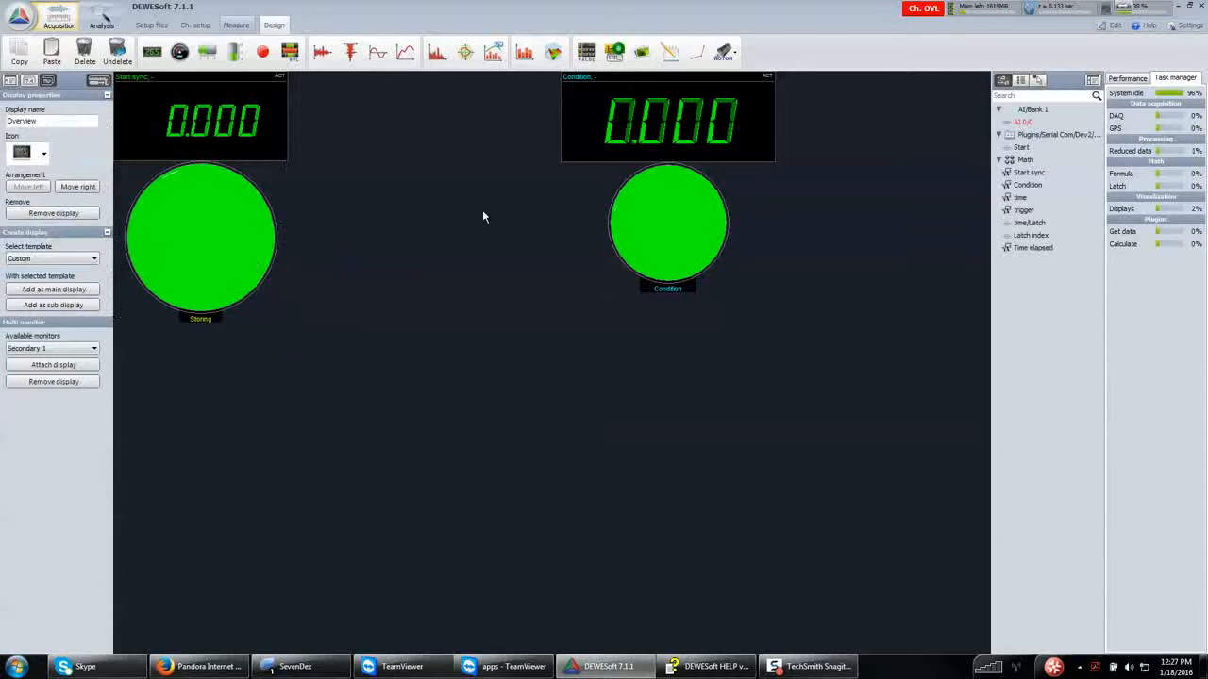
Step: Add a large digital meter across the lower part of the display and assign the Time elapsed channel
{"action": "left_click", "coordinate": [152, 52]}
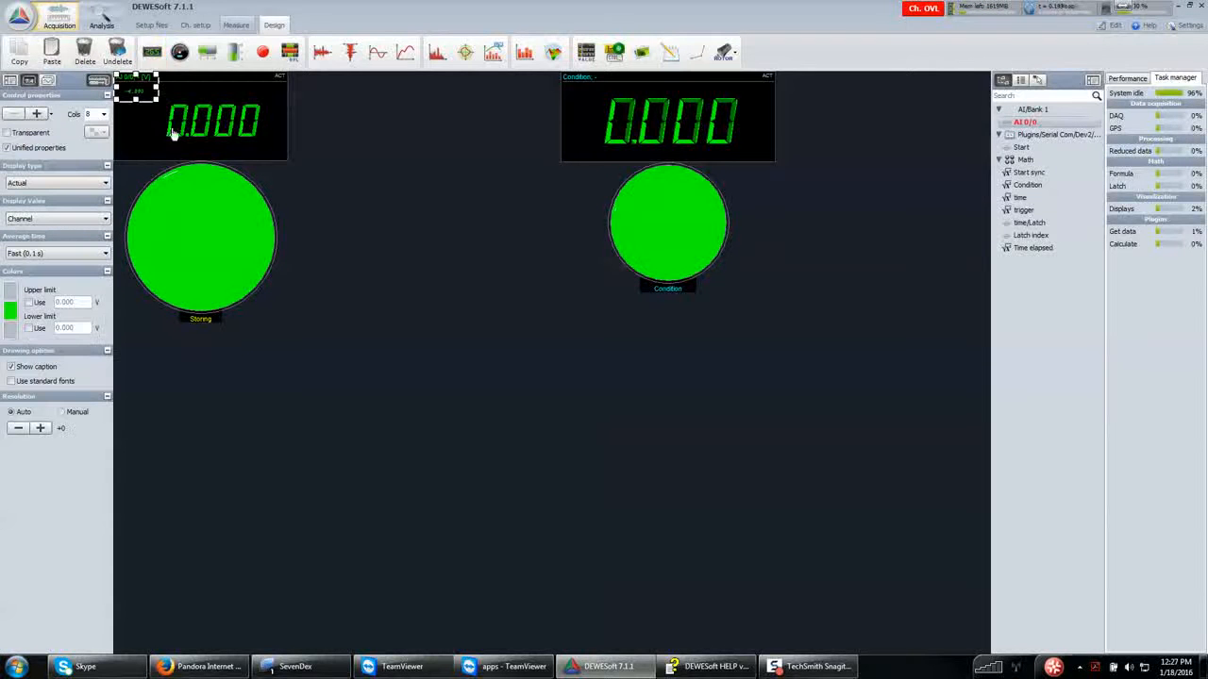
{"action": "left_click_drag", "start_coordinate": [144, 95], "coordinate": [984, 644]}
{"action": "left_click", "coordinate": [1037, 247]}
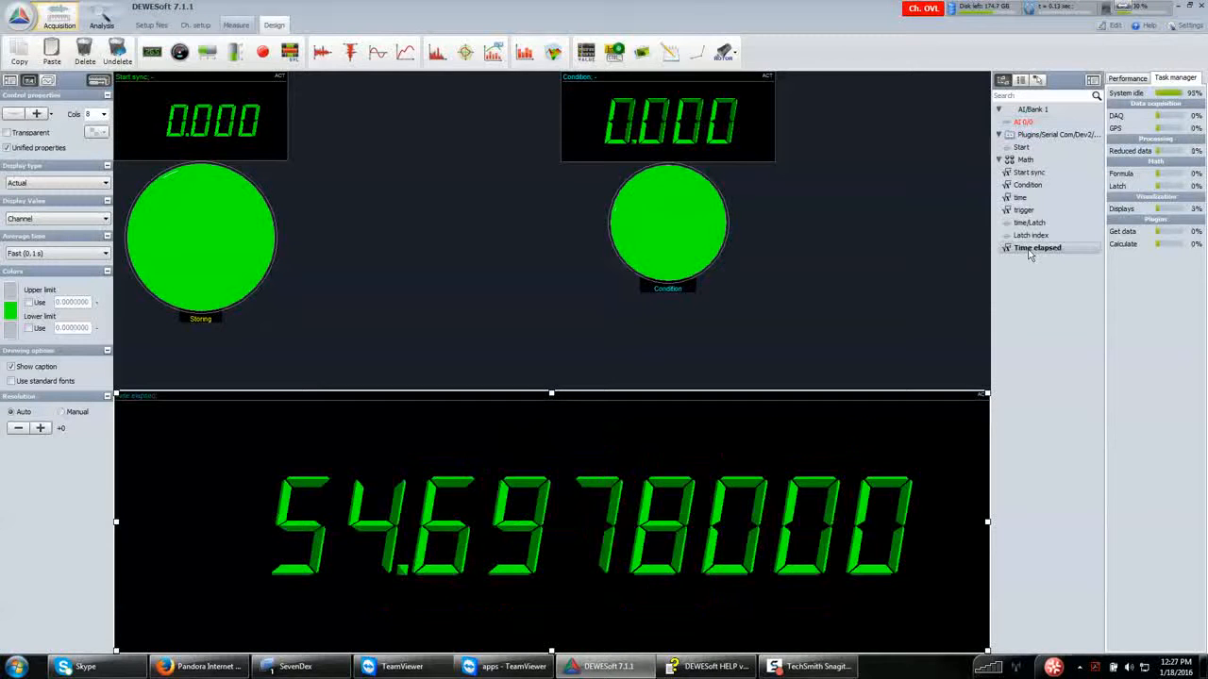
Step: Move the Condition meter and its indicator lamp to the right edge of the display
{"action": "left_click_drag", "start_coordinate": [645, 122], "coordinate": [861, 123]}
{"action": "left_click_drag", "start_coordinate": [667, 233], "coordinate": [874, 229]}
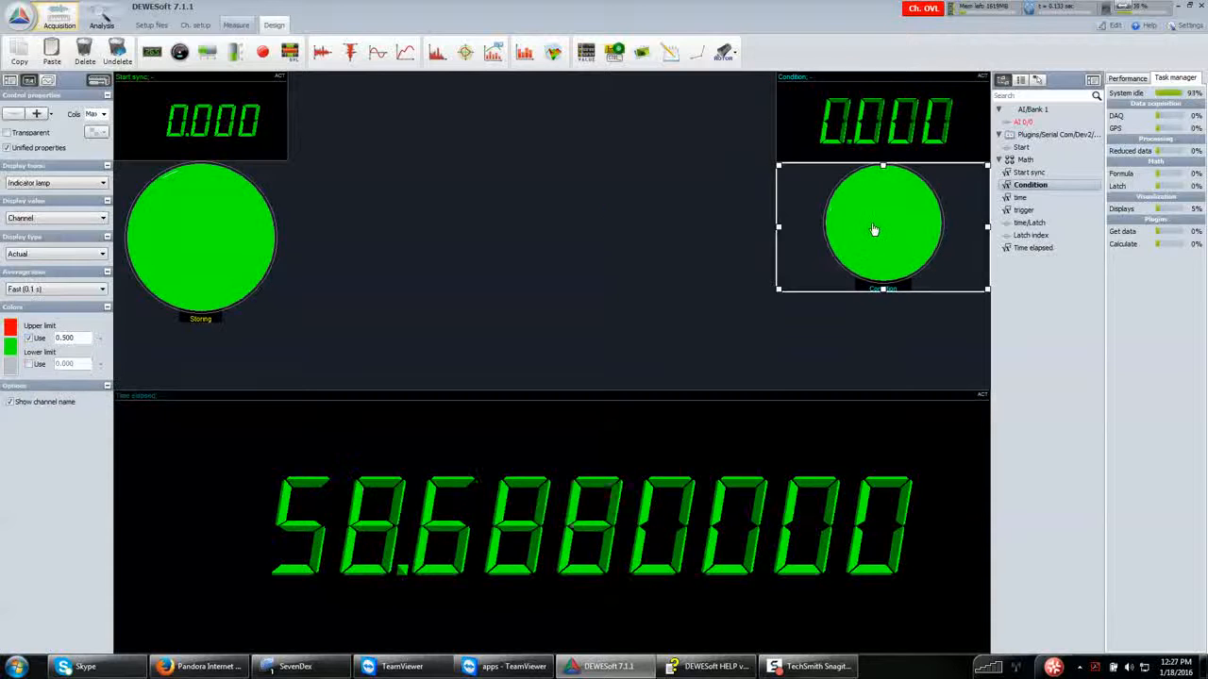
Step: Move the Storing lamp down to the Time elapsed meter and enlarge the Start sync meter above it
{"action": "left_click_drag", "start_coordinate": [212, 223], "coordinate": [199, 295]}
{"action": "left_click", "coordinate": [283, 154]}
{"action": "left_click_drag", "start_coordinate": [283, 159], "coordinate": [398, 225]}
Step: Move the Condition lamp down to the Time elapsed meter, and enlarge the lamp and the Condition meter
{"action": "left_click_drag", "start_coordinate": [859, 228], "coordinate": [860, 326]}
{"action": "left_click", "coordinate": [804, 156]}
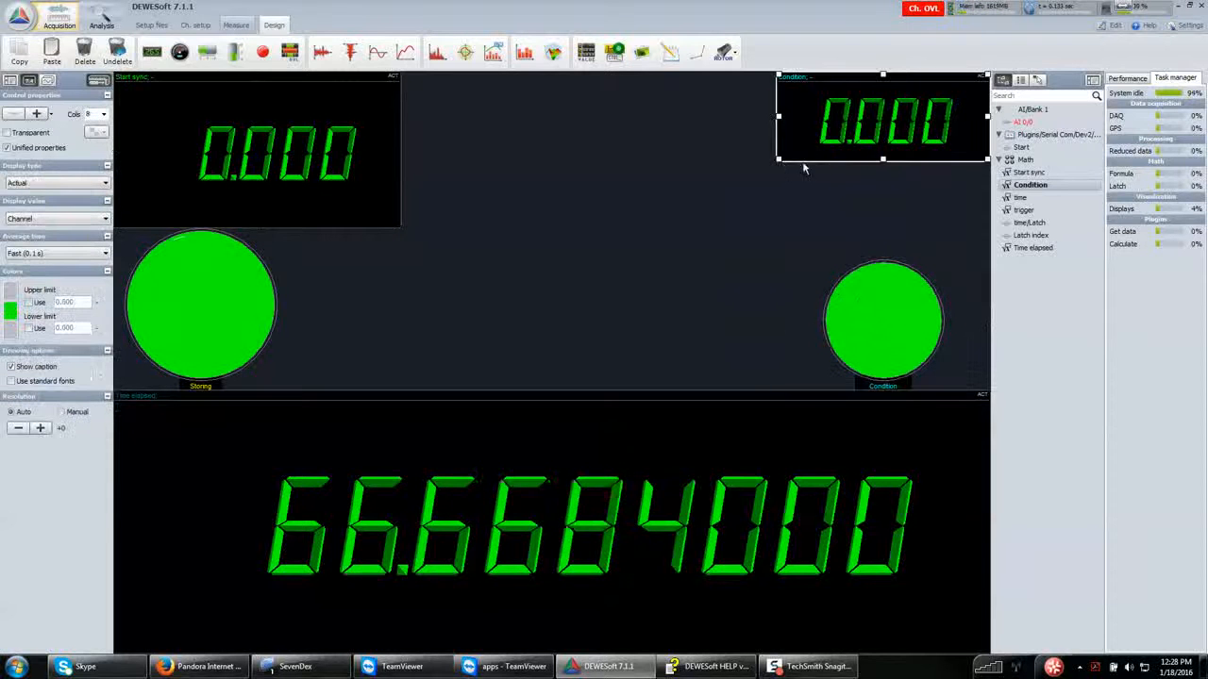
{"action": "left_click_drag", "start_coordinate": [778, 162], "coordinate": [742, 232]}
{"action": "left_click", "coordinate": [828, 280]}
{"action": "left_click", "coordinate": [598, 237]}
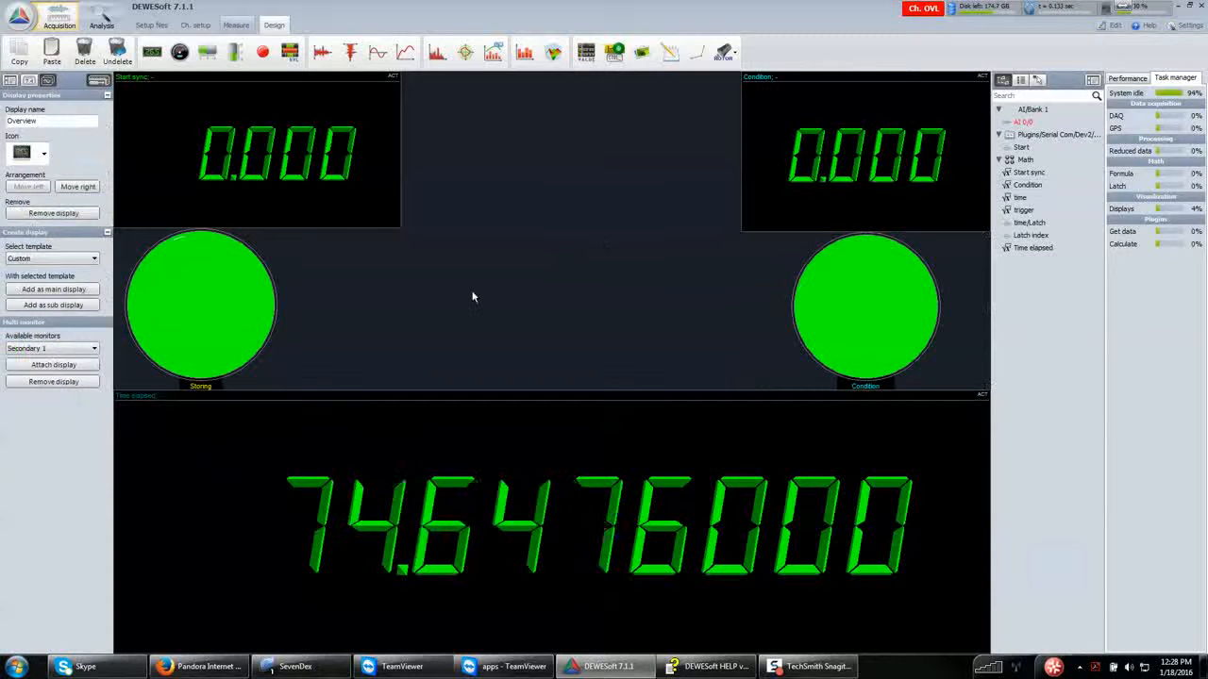
Step: Hide the properties and channel list beside the display, and arm the triggered storing in measurement mode
{"action": "left_click", "coordinate": [9, 81]}
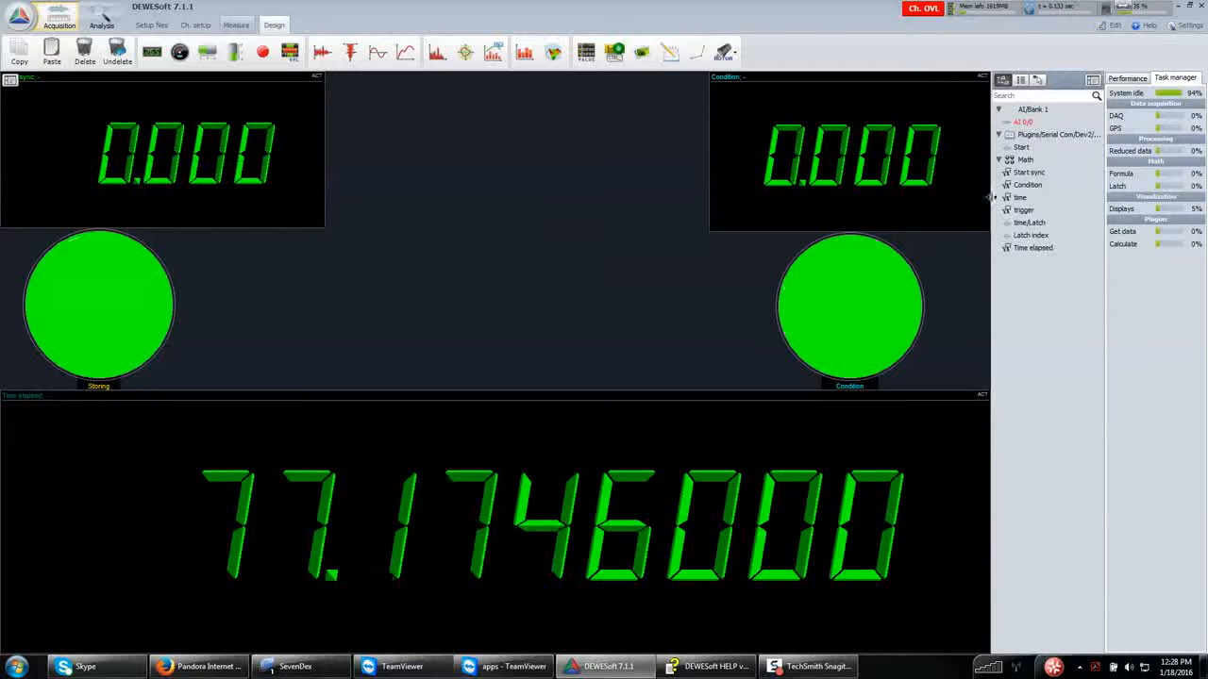
{"action": "left_click", "coordinate": [1092, 81]}
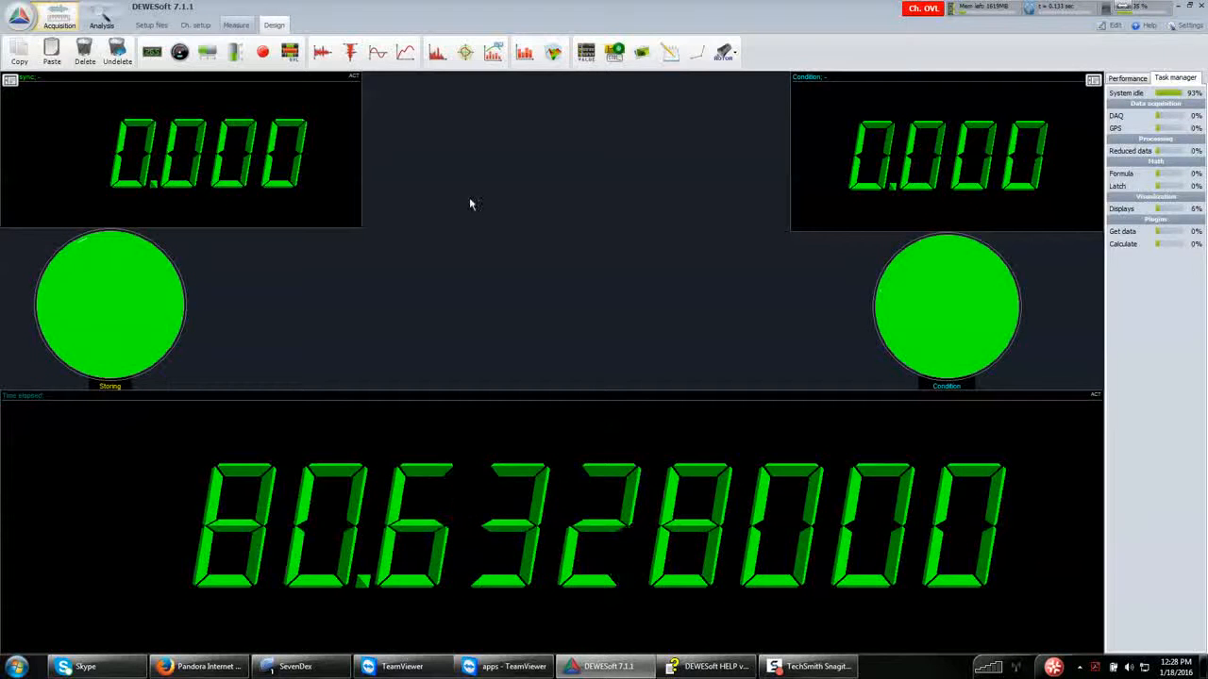
{"action": "left_click", "coordinate": [243, 25]}
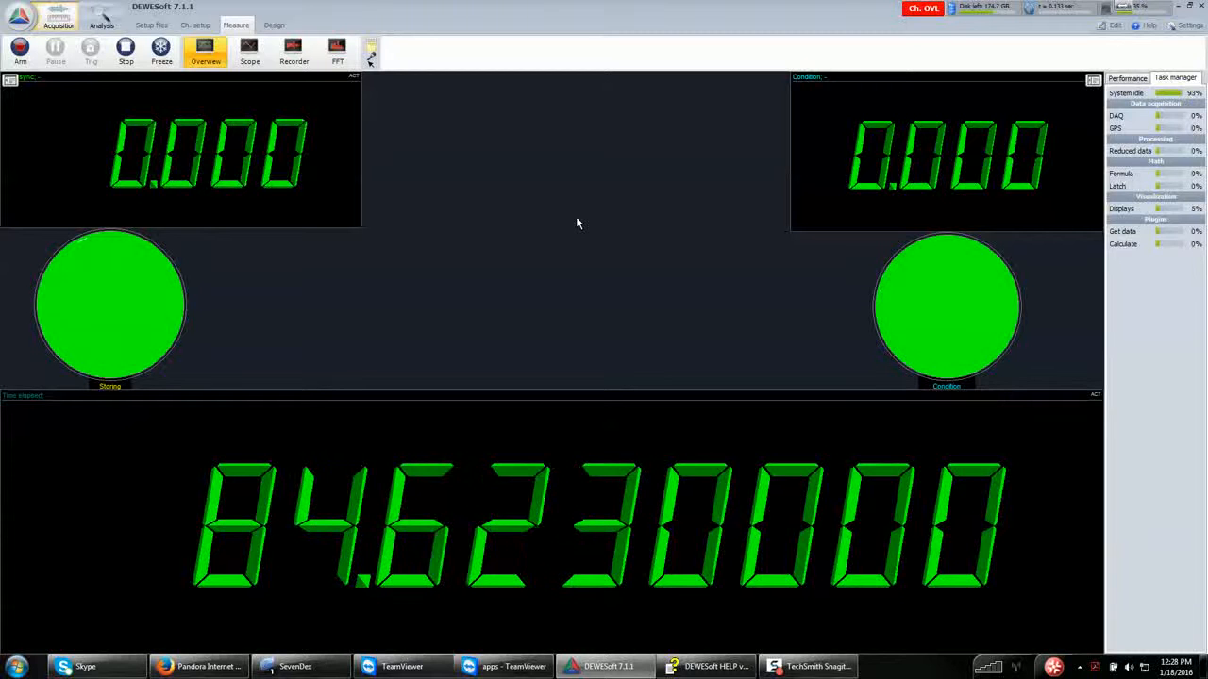
{"action": "left_click", "coordinate": [23, 55]}
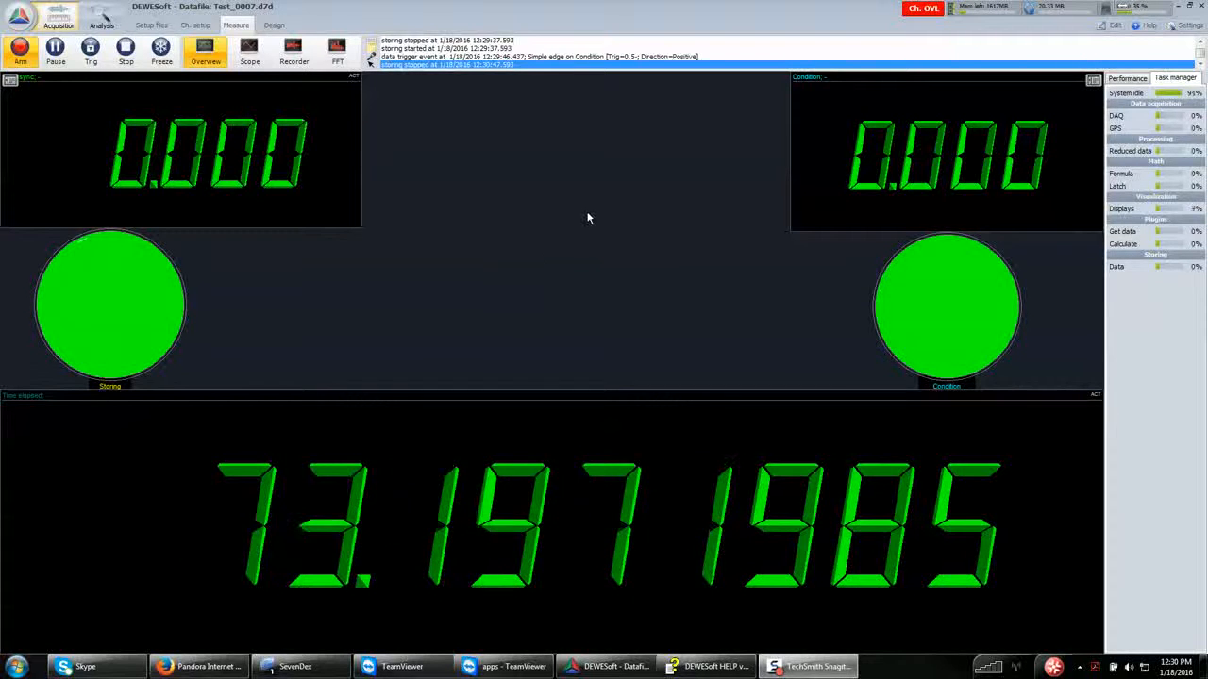
Step: Try to return to the channel setup from the armed measurement
{"action": "left_click", "coordinate": [206, 28]}
{"action": "left_click", "coordinate": [573, 374]}
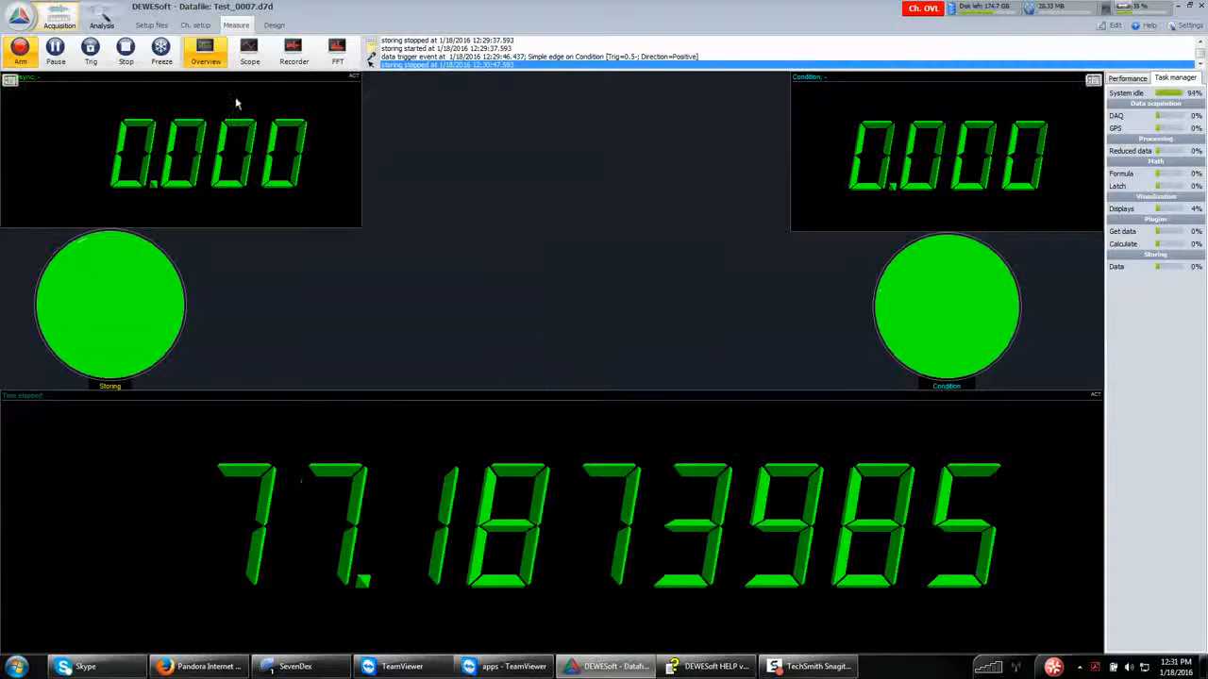